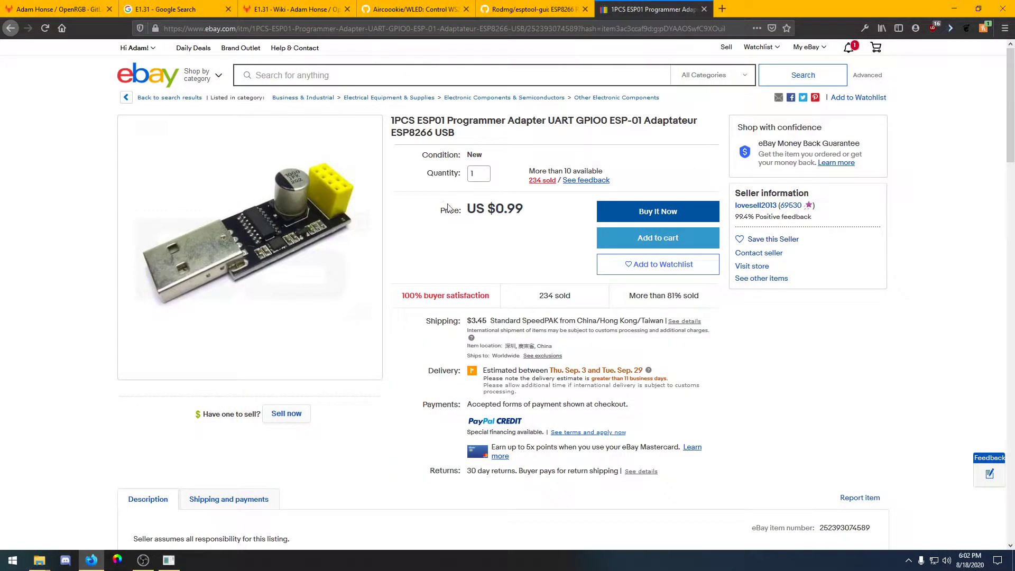
Open the latest esptool-gui release page to view its downloadable assets
{"action": "left_click", "coordinate": [493, 16]}
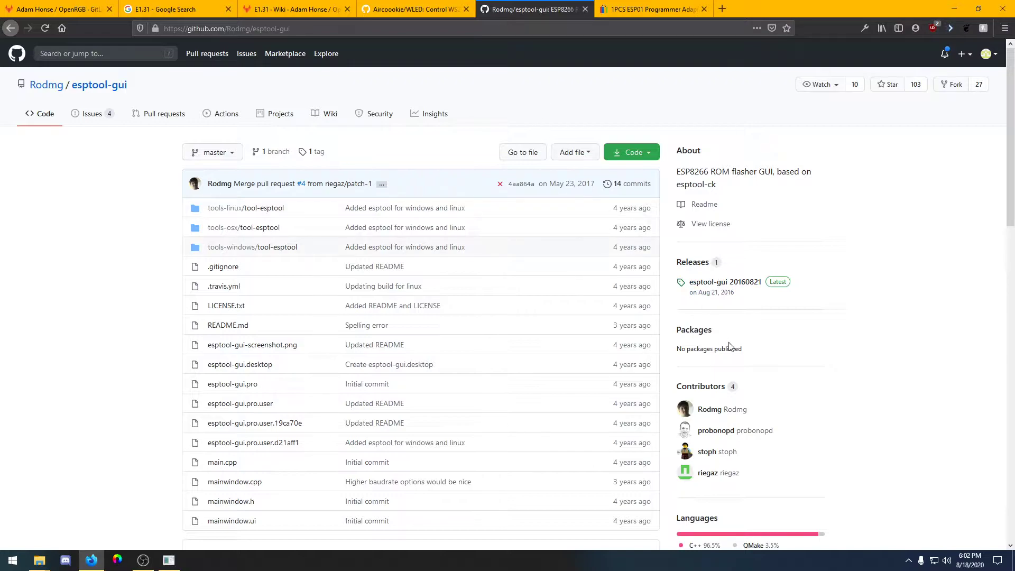
{"action": "left_click", "coordinate": [706, 285]}
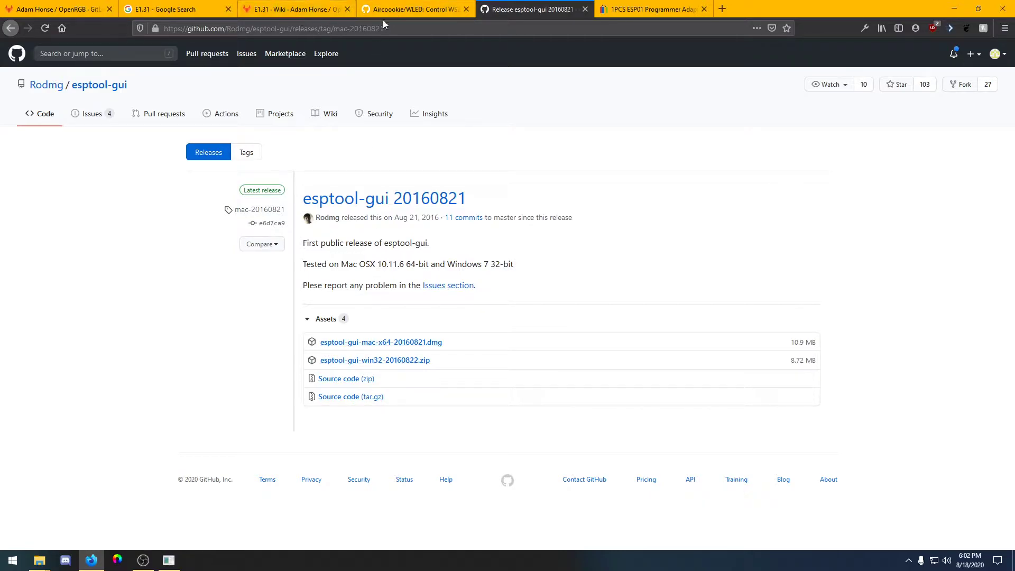
Navigate from the WLED repository through its wiki's Install WLED binary guide to the releases page
{"action": "left_click", "coordinate": [398, 10]}
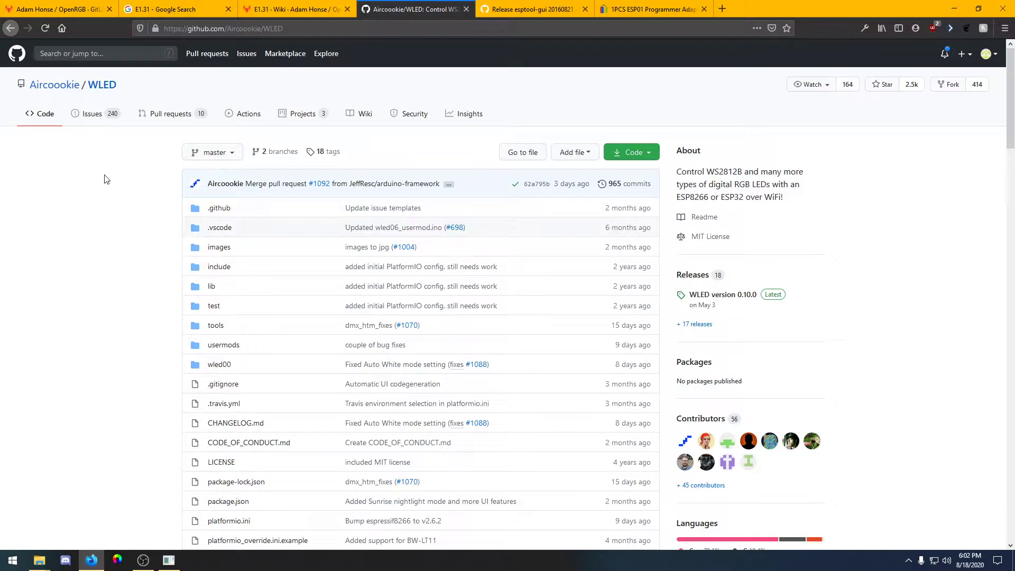
{"action": "scroll", "coordinate": [104, 180], "scroll_direction": "down", "scroll_amount": 15}
{"action": "scroll", "coordinate": [166, 226], "scroll_direction": "down", "scroll_amount": 3}
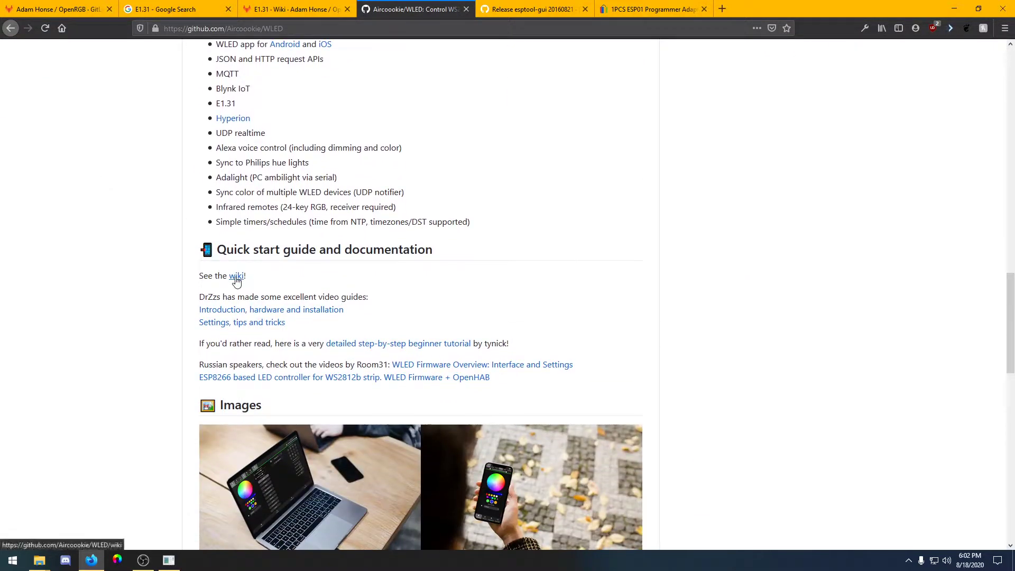
{"action": "left_click", "coordinate": [236, 276]}
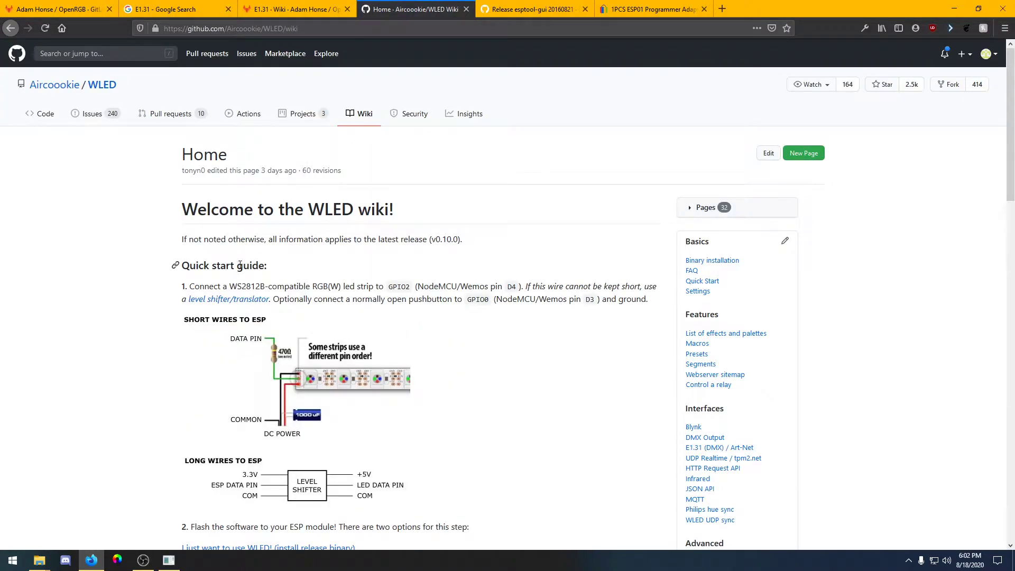
{"action": "scroll", "coordinate": [311, 242], "scroll_direction": "down", "scroll_amount": 7}
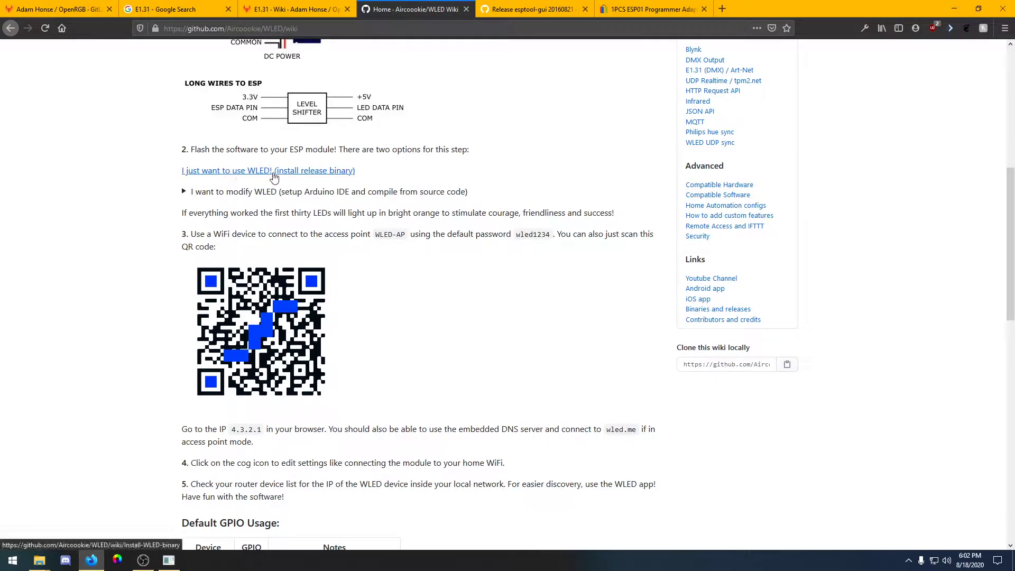
{"action": "left_click", "coordinate": [250, 173]}
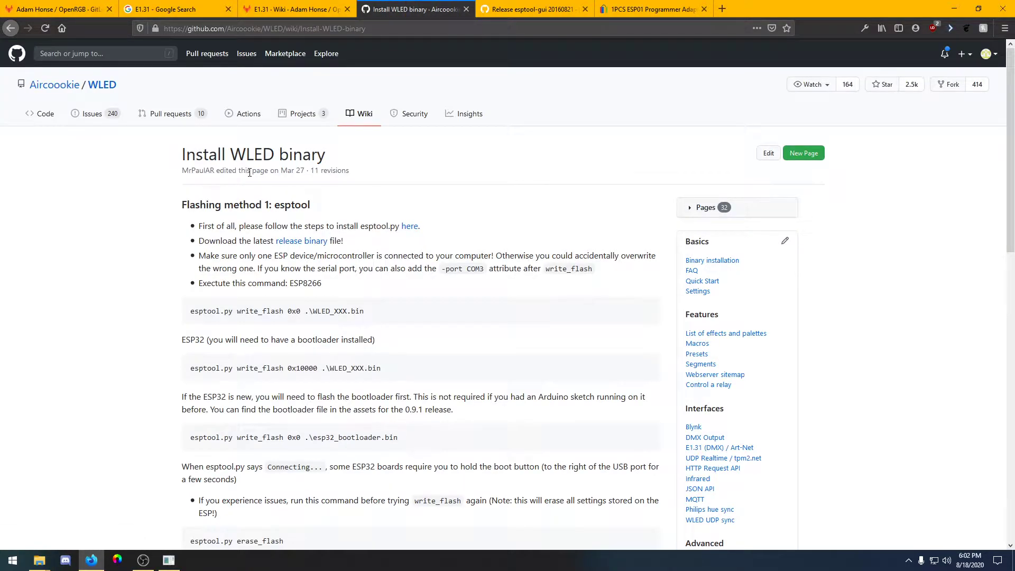
{"action": "scroll", "coordinate": [249, 173], "scroll_direction": "down", "scroll_amount": 1}
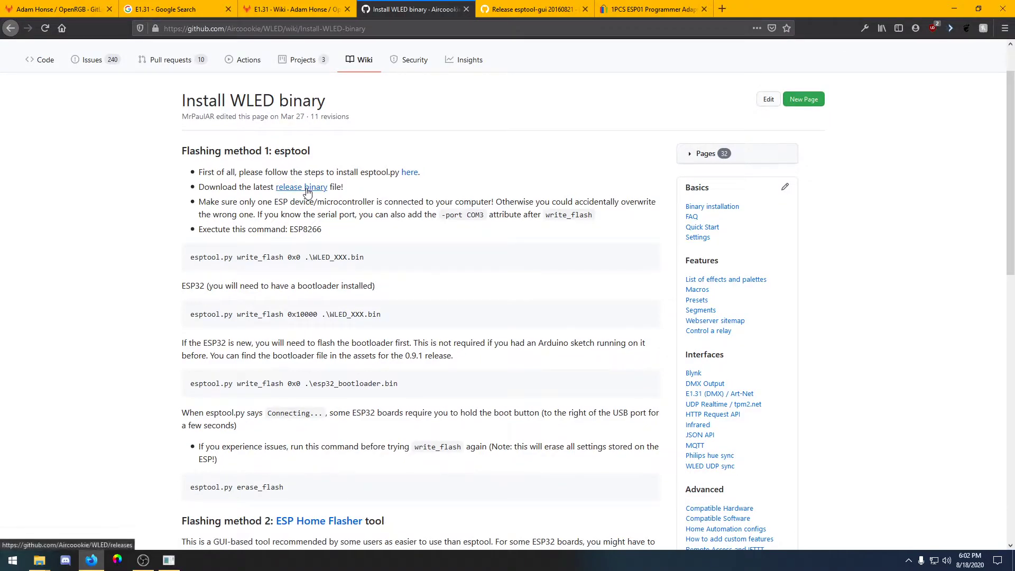
{"action": "left_click", "coordinate": [306, 188]}
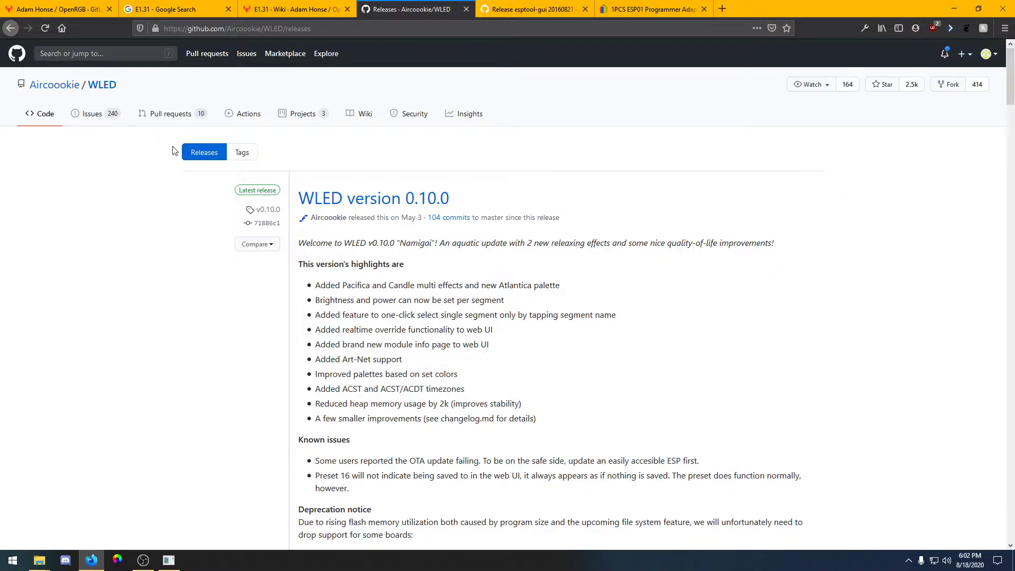
Read the What binary should I use table, highlighting the ESP-01 1 MB flash description and its disabled interfaces
{"action": "scroll", "coordinate": [122, 163], "scroll_direction": "down", "scroll_amount": 5}
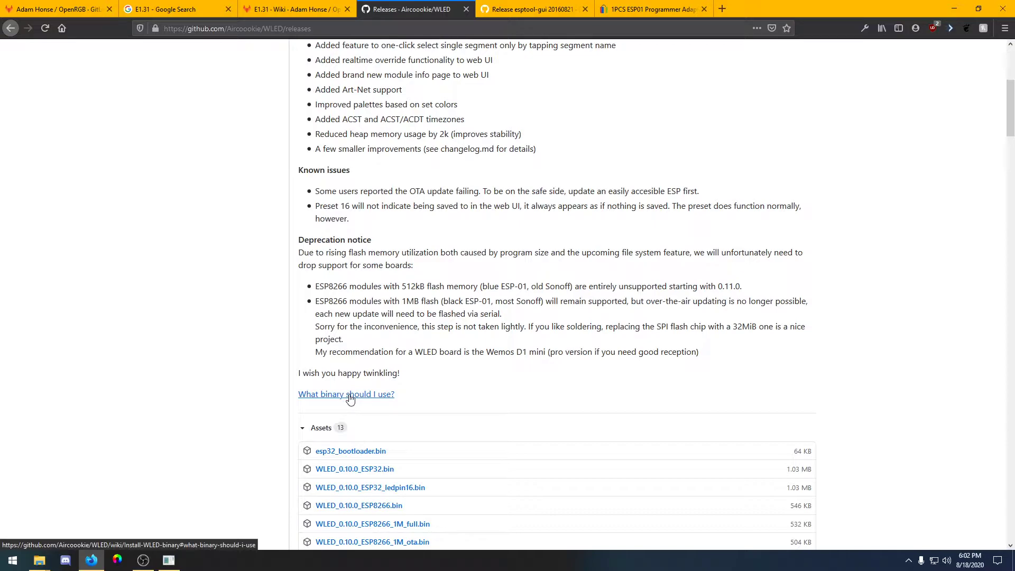
{"action": "left_click", "coordinate": [350, 400]}
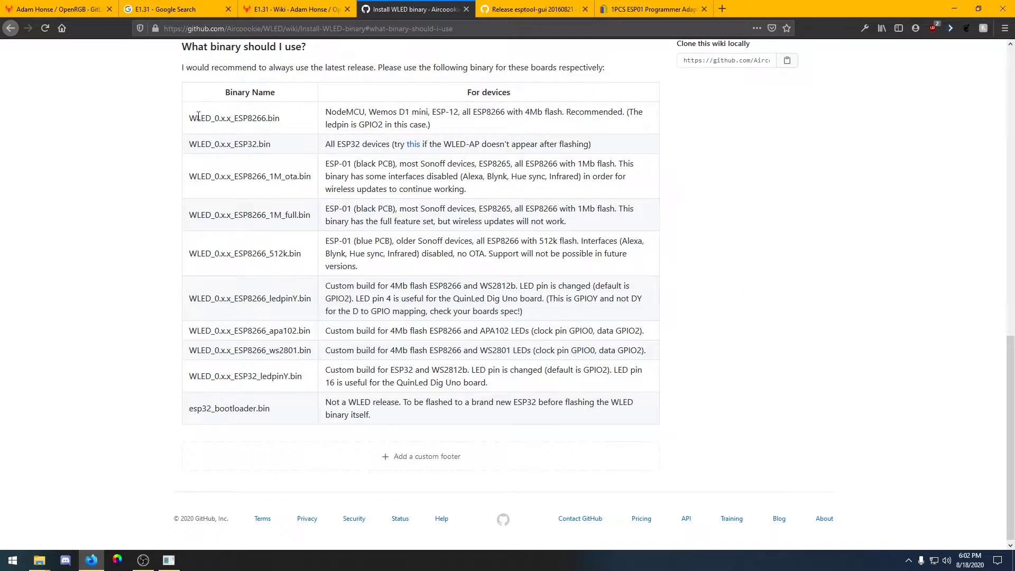
{"action": "left_click_drag", "start_coordinate": [326, 164], "coordinate": [613, 166]}
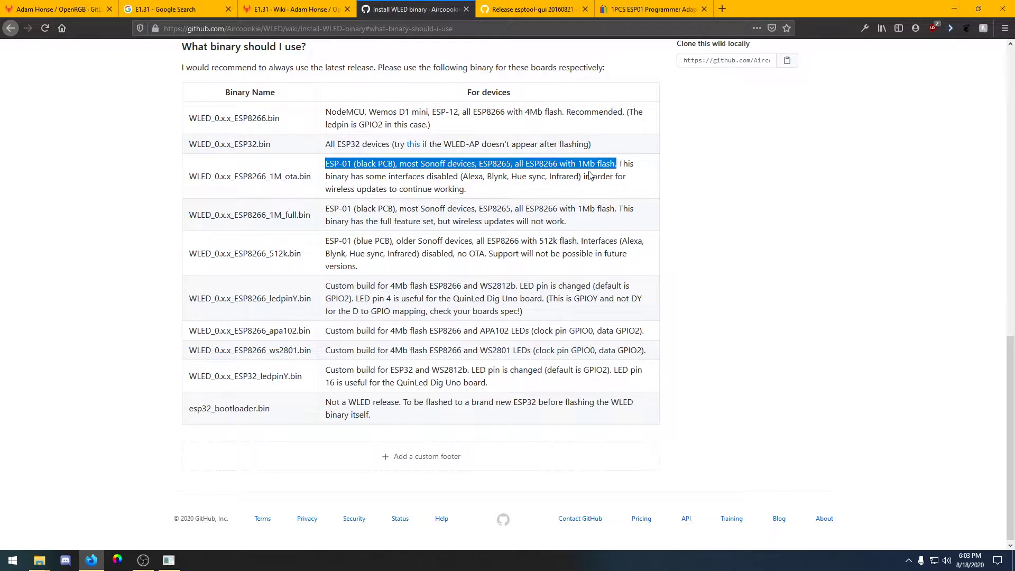
{"action": "left_click", "coordinate": [591, 166]}
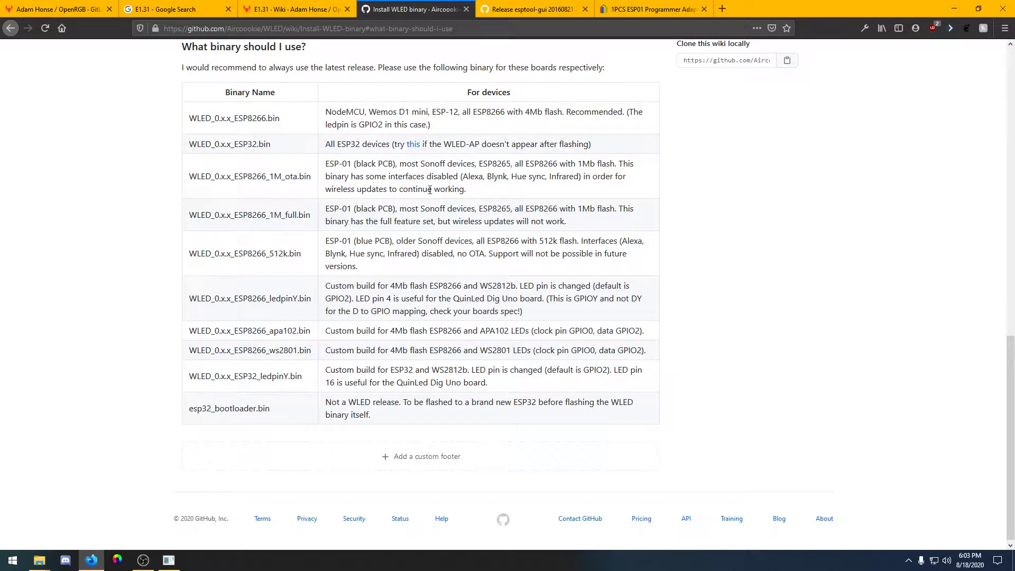
{"action": "left_click_drag", "start_coordinate": [459, 177], "coordinate": [578, 176]}
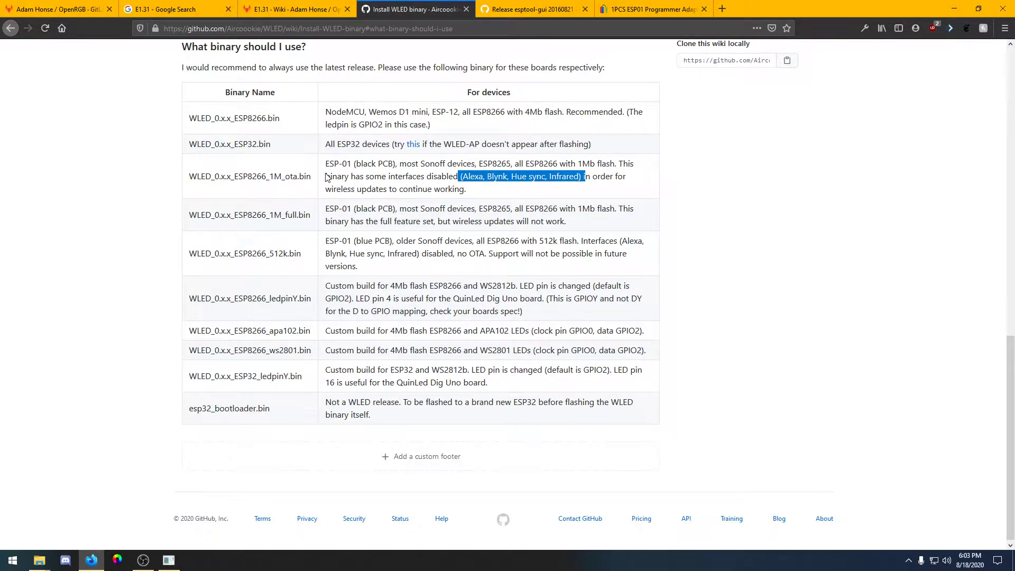
{"action": "left_click_drag", "start_coordinate": [313, 177], "coordinate": [259, 178]}
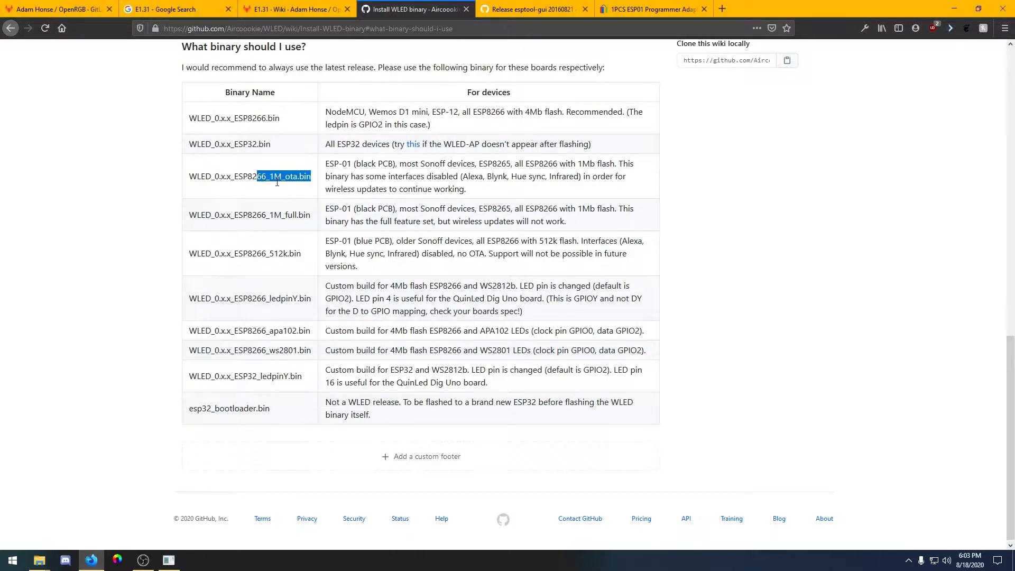
{"action": "left_click", "coordinate": [557, 180]}
{"action": "left_click_drag", "start_coordinate": [461, 178], "coordinate": [583, 175]}
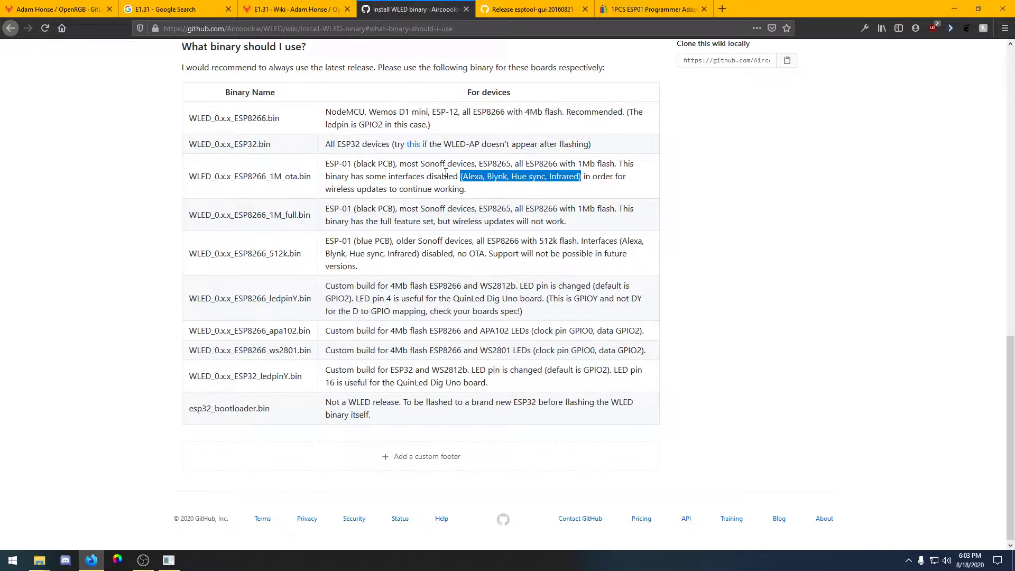
{"action": "left_click", "coordinate": [365, 175]}
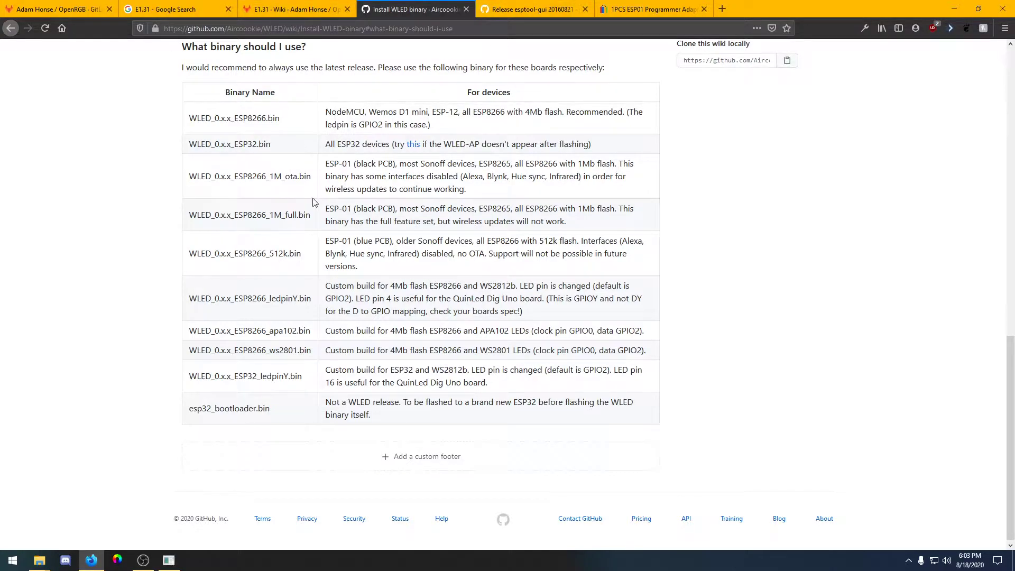
Try to download WLED_0.10.0_ESP8266_1M_ota.bin from the WLED 0.10.0 release assets
{"action": "scroll", "coordinate": [323, 233], "scroll_direction": "up", "scroll_amount": 3}
{"action": "key", "text": "alt+Left"}
{"action": "scroll", "coordinate": [355, 233], "scroll_direction": "down", "scroll_amount": 4}
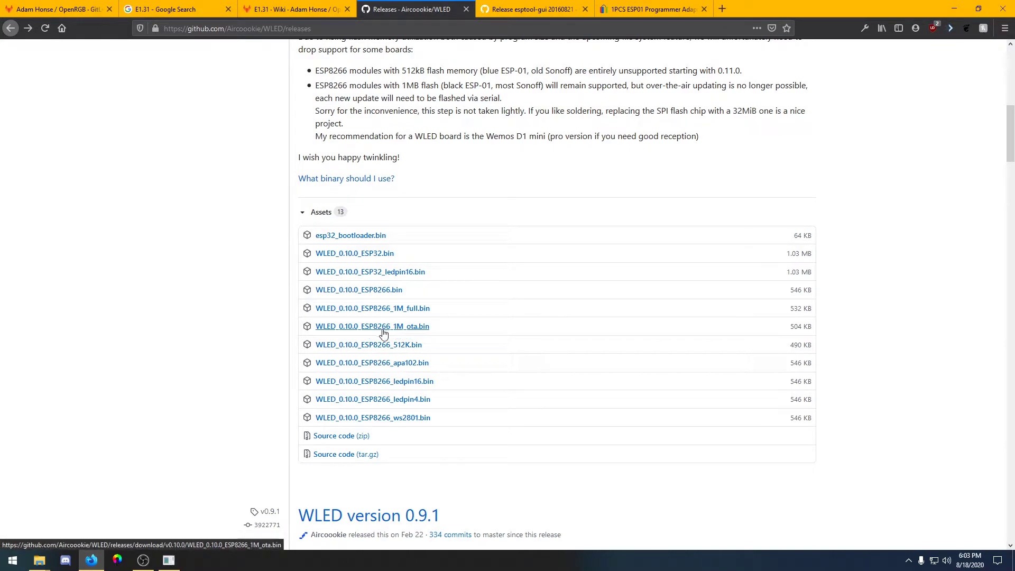
{"action": "left_click", "coordinate": [421, 335]}
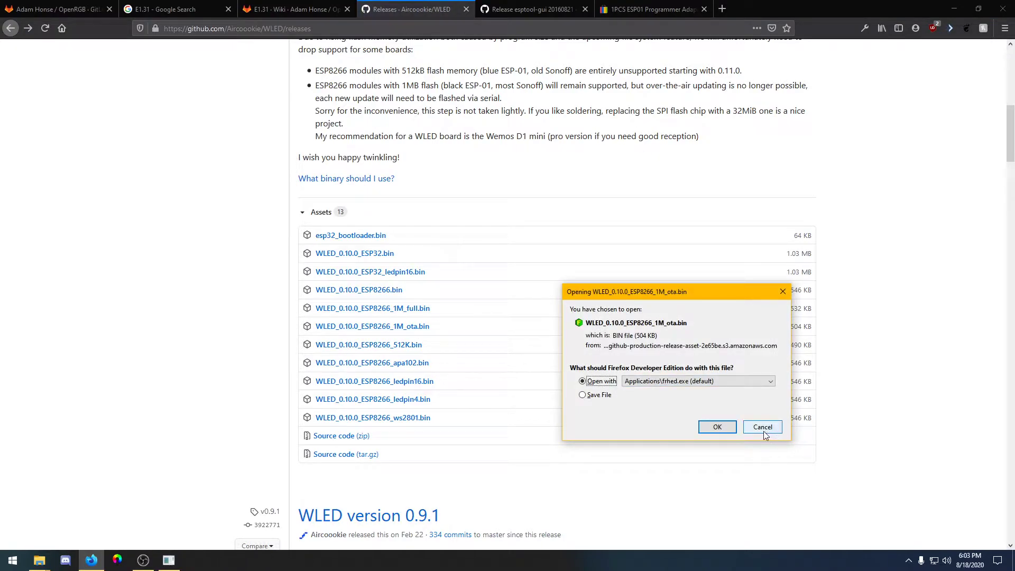
{"action": "left_click", "coordinate": [764, 432]}
Open File Explorer on the Desktop to locate the esptool-gui folder and the WLED binary
{"action": "mouse_move", "coordinate": [40, 560]}
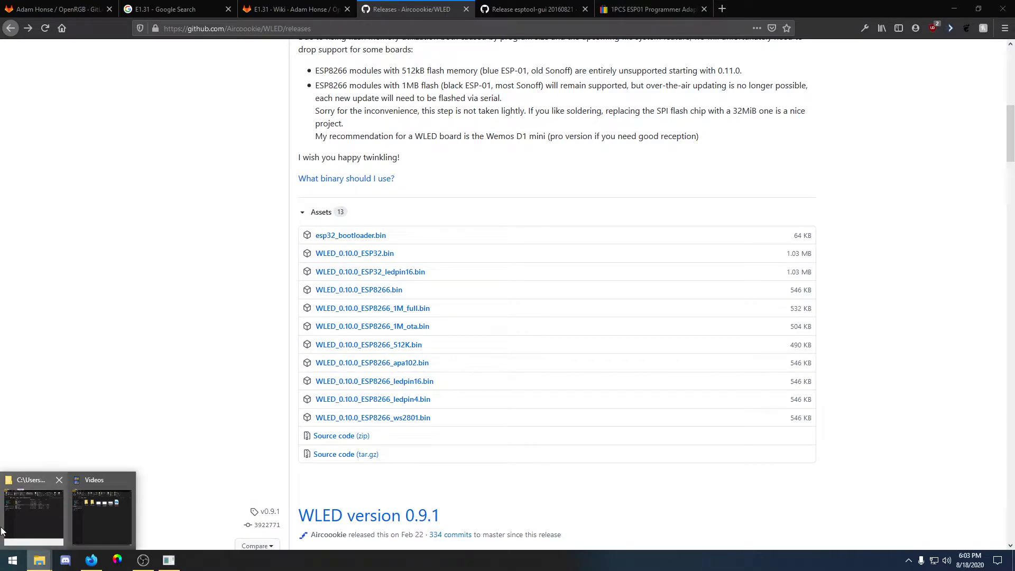
{"action": "left_click", "coordinate": [32, 515]}
{"action": "left_click_drag", "start_coordinate": [325, 160], "coordinate": [452, 91]}
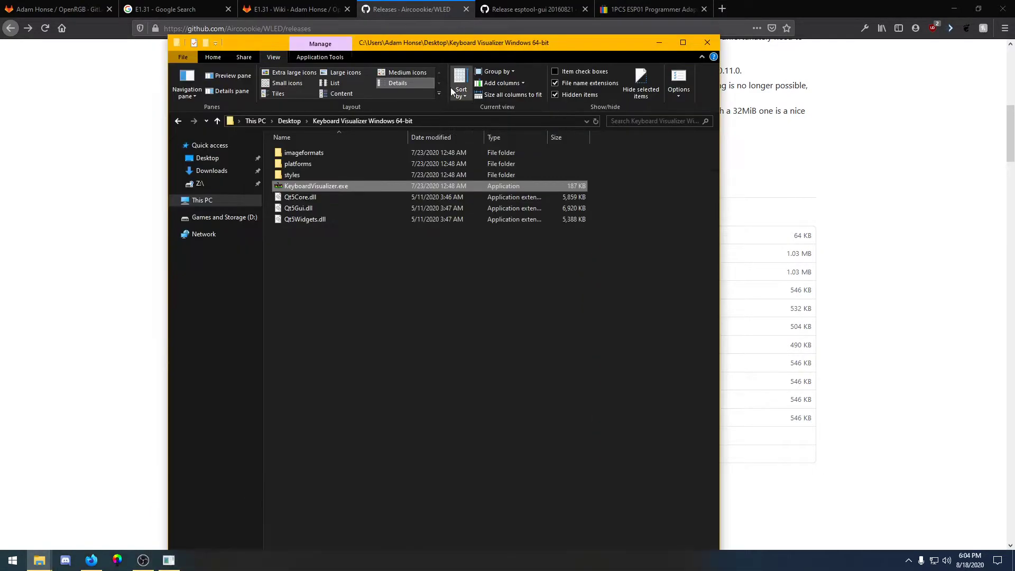
{"action": "left_click", "coordinate": [289, 122]}
{"action": "left_click", "coordinate": [320, 169]}
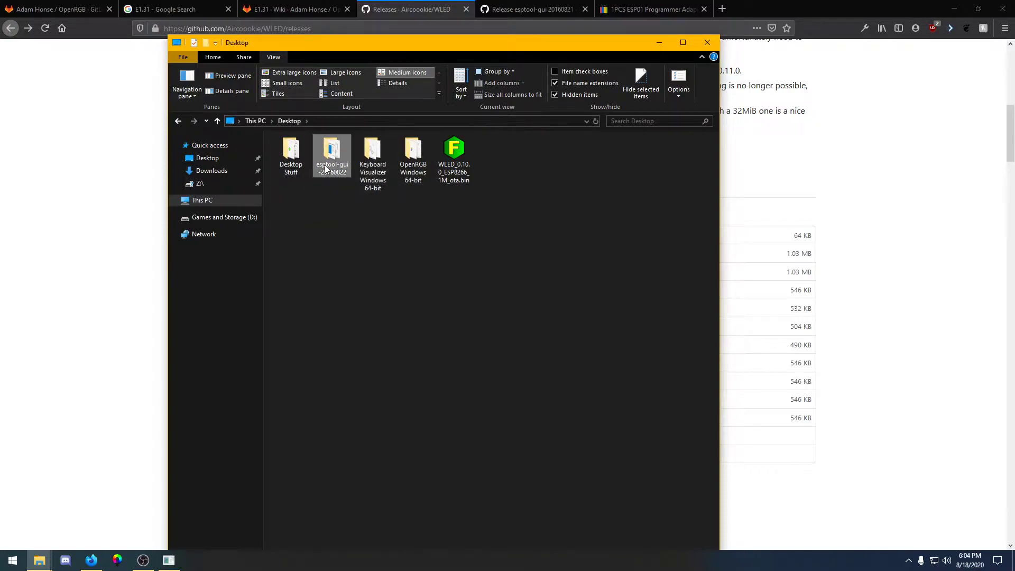
{"action": "left_click", "coordinate": [466, 162]}
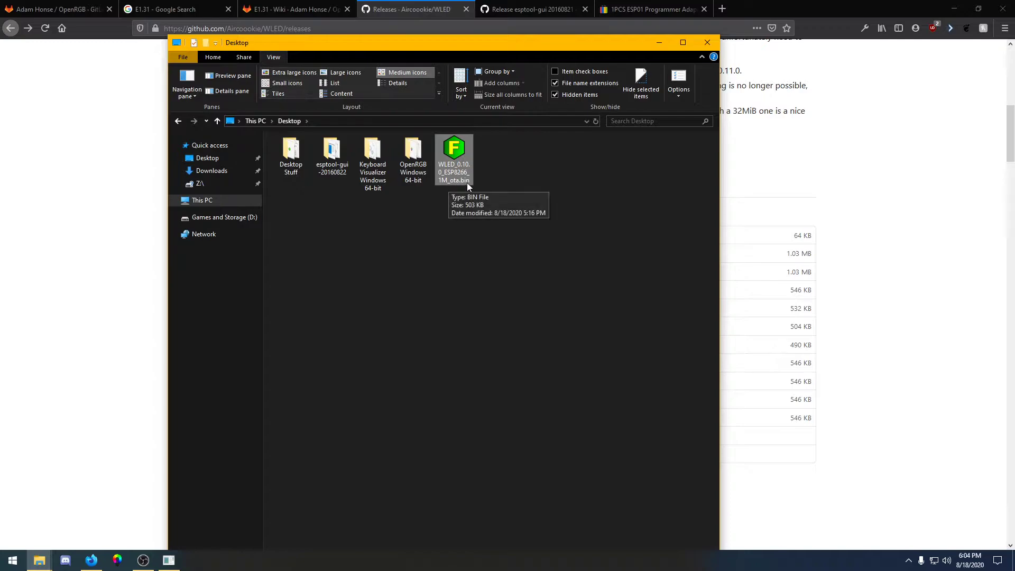
Launch esptool-gui.exe from the esptool-gui-20160822 folder, allowing it to run past the security warning
{"action": "double_click", "coordinate": [322, 156]}
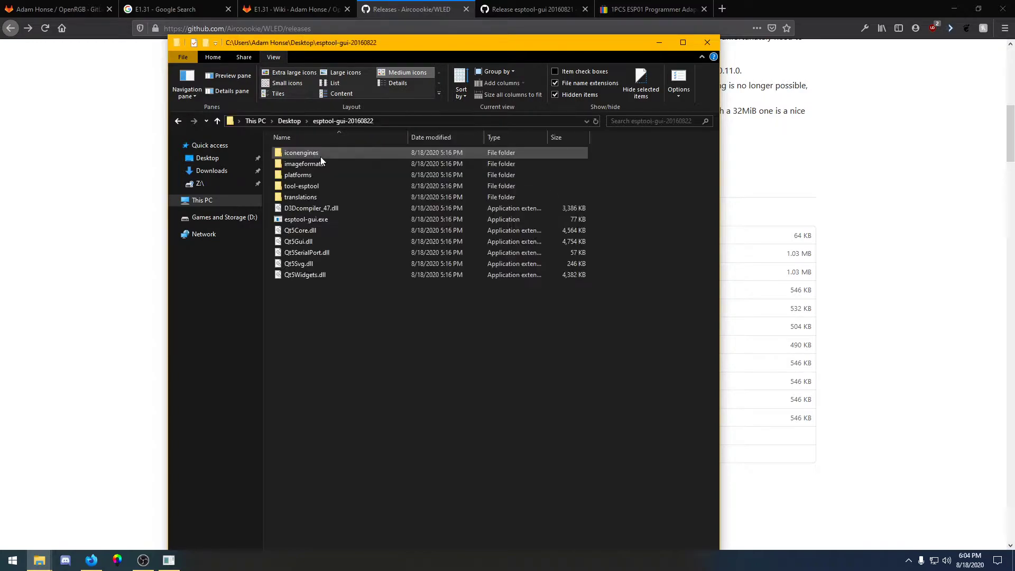
{"action": "double_click", "coordinate": [300, 220]}
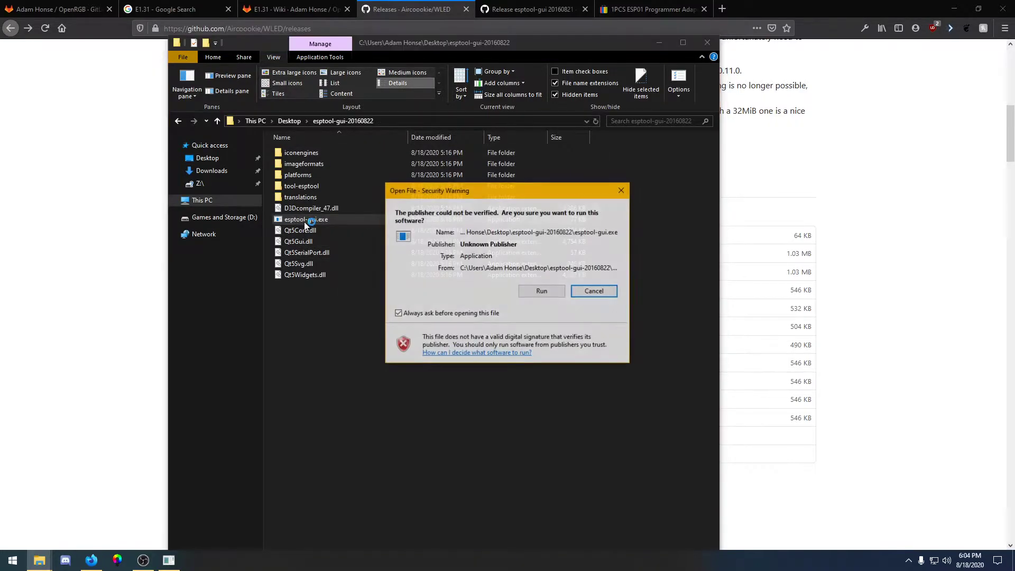
{"action": "left_click", "coordinate": [551, 294]}
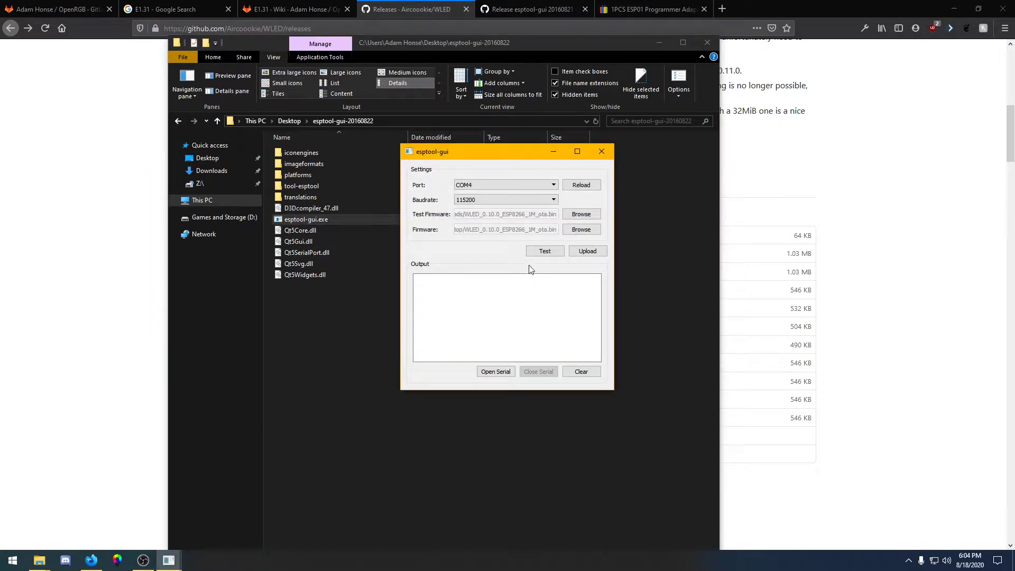
Reload the serial ports and select COM4 as the port
{"action": "left_click", "coordinate": [574, 184]}
{"action": "left_click", "coordinate": [529, 184]}
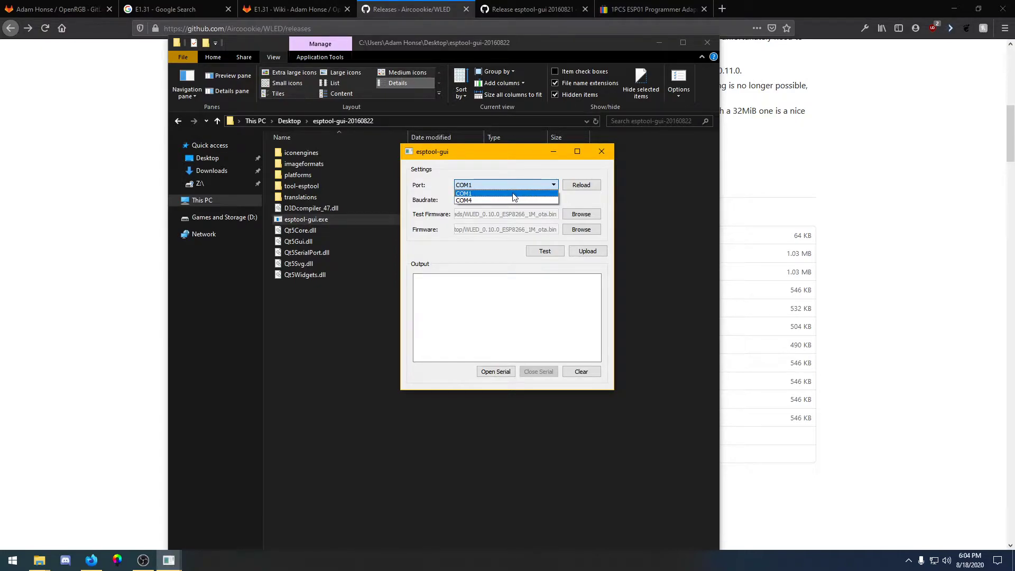
{"action": "left_click", "coordinate": [469, 198]}
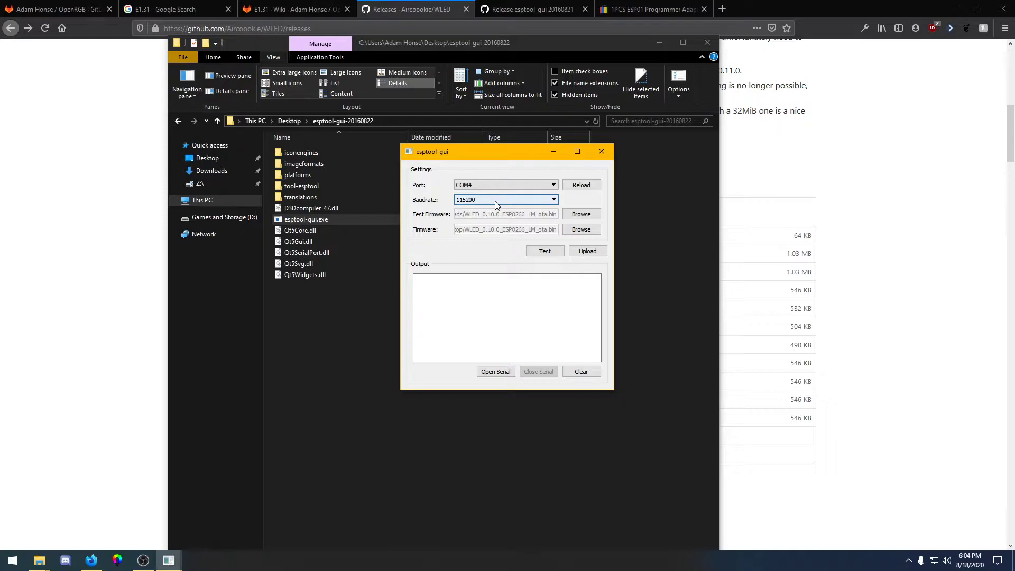
Choose WLED_0.10.0_ESP8266_1M_ota.bin from the Desktop as the firmware and upload it to the module
{"action": "left_click", "coordinate": [586, 232]}
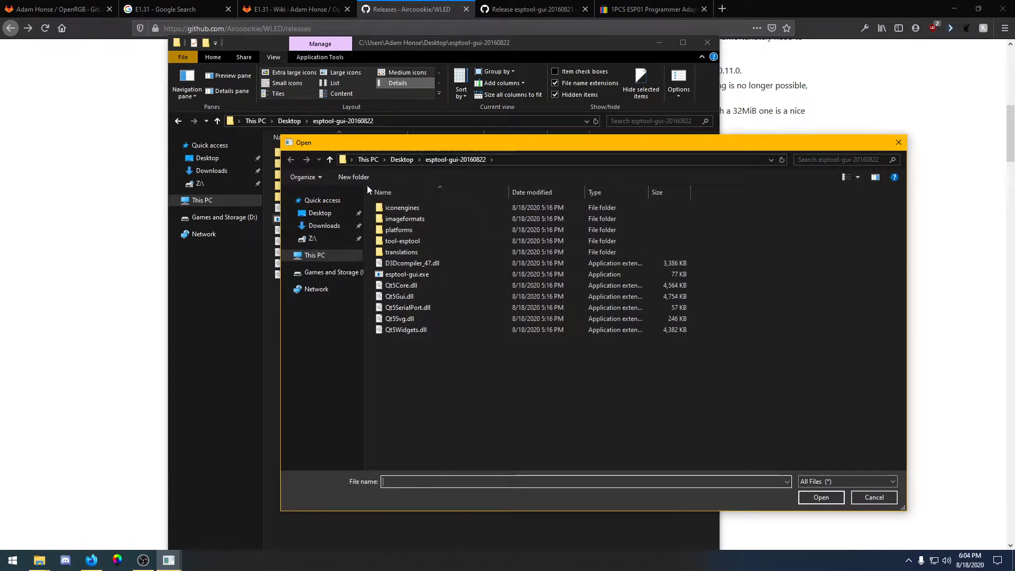
{"action": "left_click", "coordinate": [399, 161]}
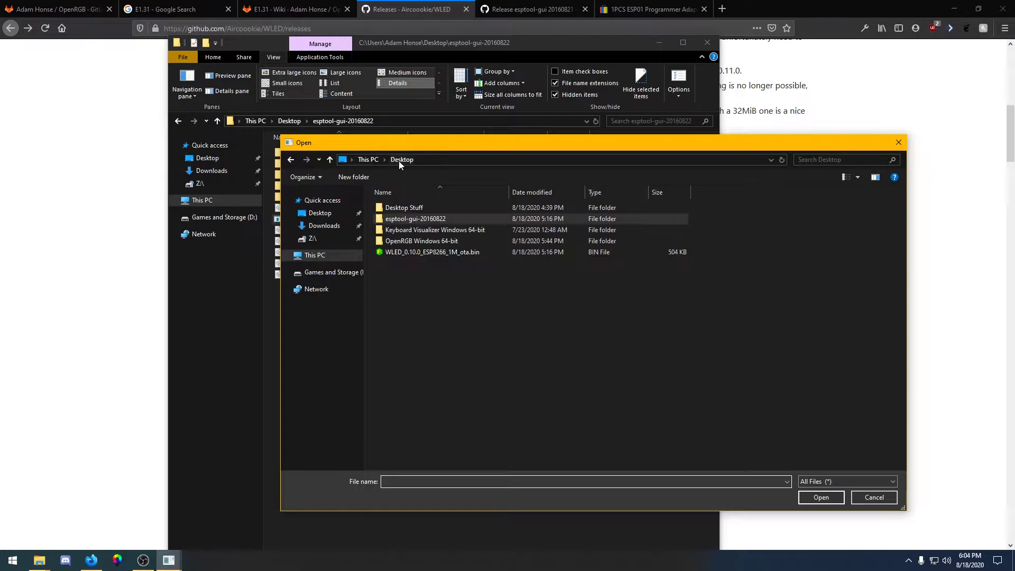
{"action": "left_click", "coordinate": [399, 254]}
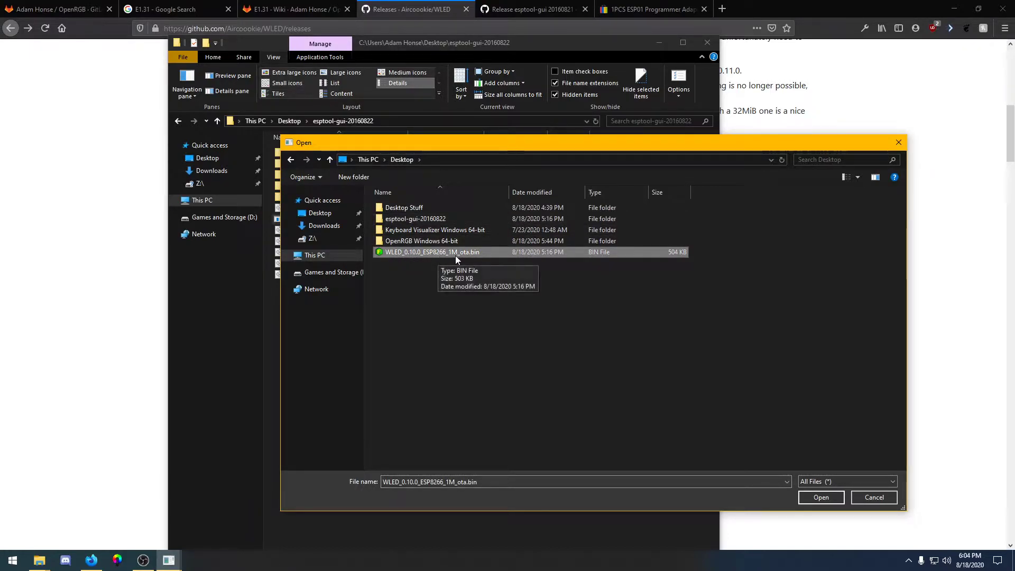
{"action": "left_click", "coordinate": [820, 497]}
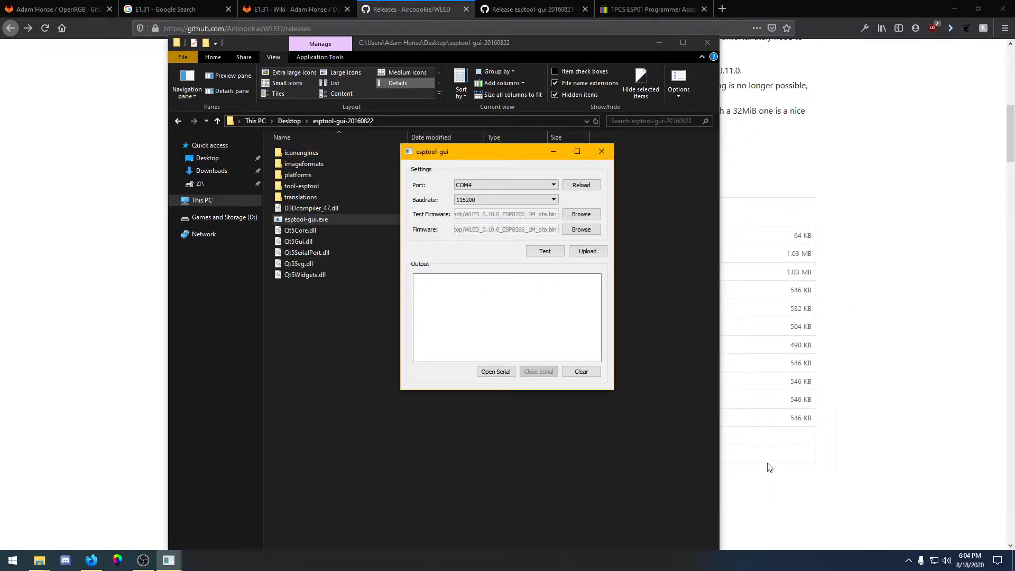
{"action": "left_click", "coordinate": [586, 253]}
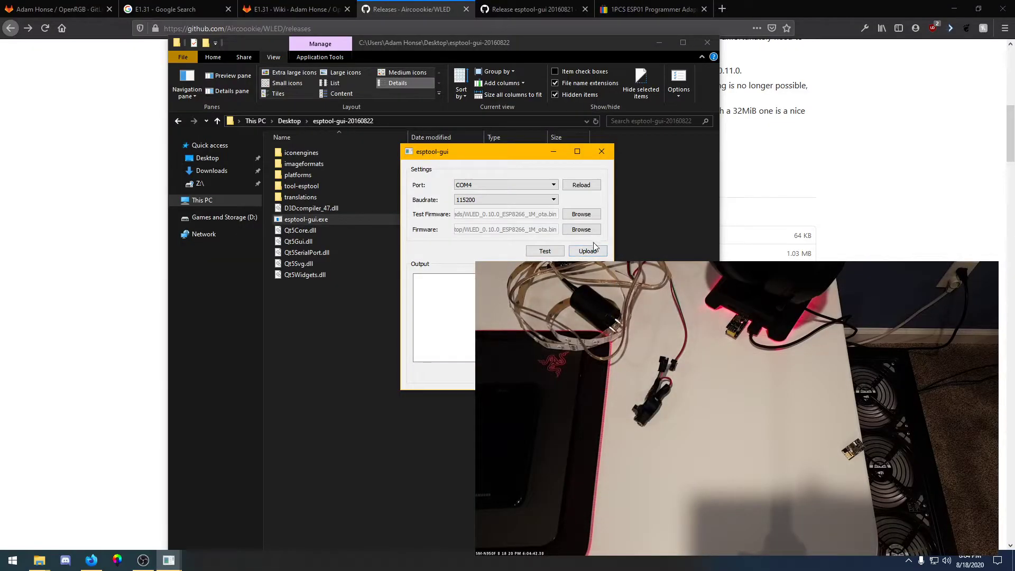
{"action": "left_click", "coordinate": [594, 249]}
Move the esptool-gui window aside and inspect the end of the upload output log
{"action": "left_click_drag", "start_coordinate": [506, 150], "coordinate": [286, 80]}
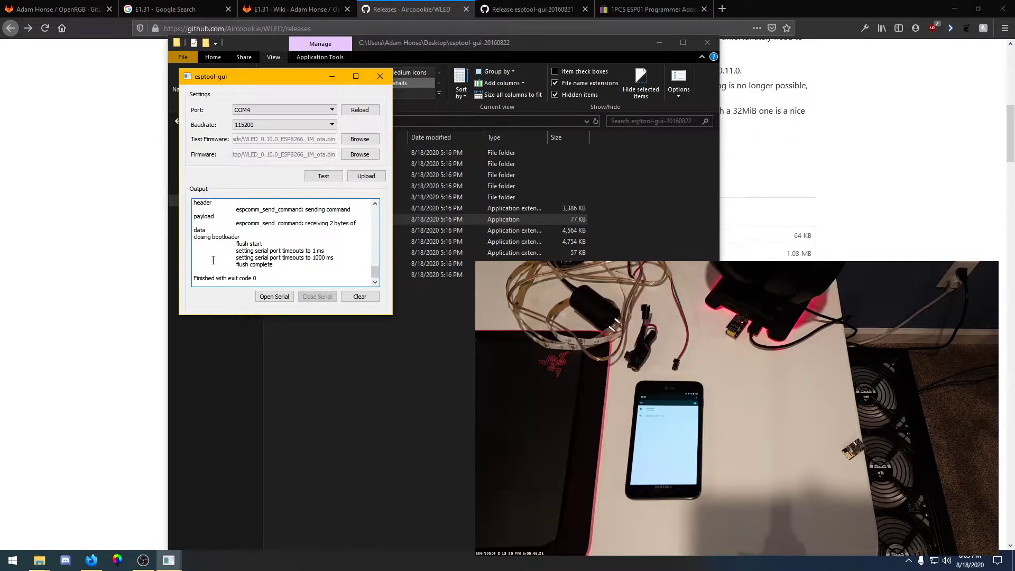
{"action": "left_click_drag", "start_coordinate": [259, 279], "coordinate": [204, 237]}
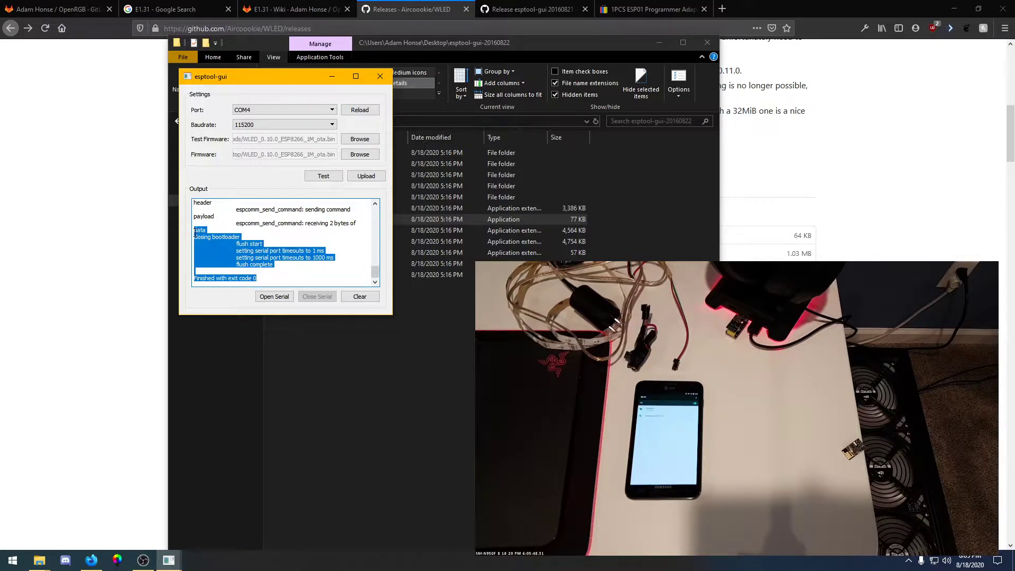
{"action": "left_click", "coordinate": [261, 244]}
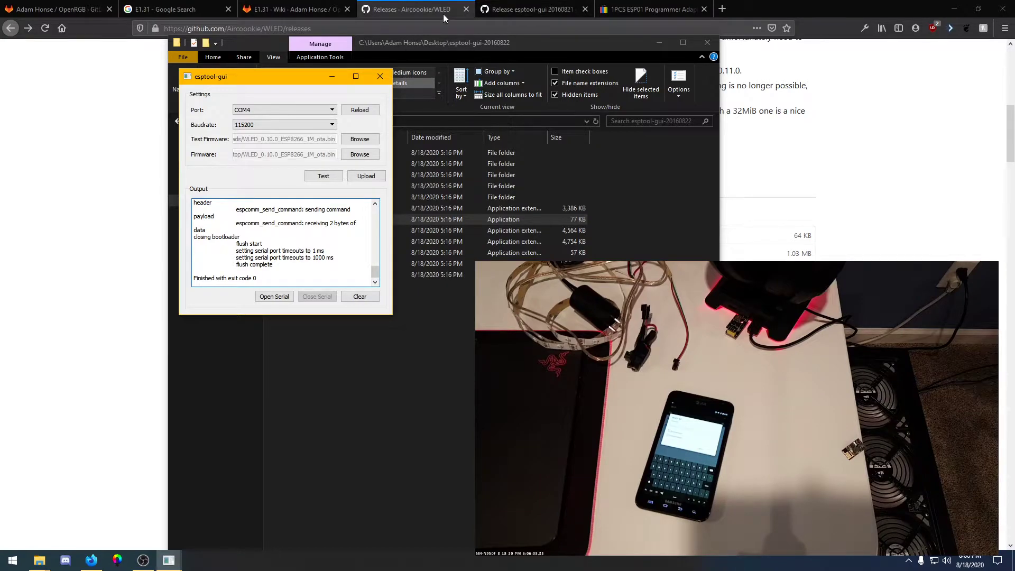
Open the WLED repository from its releases page and follow the readme's link to the project wiki
{"action": "left_click", "coordinate": [433, 10]}
{"action": "scroll", "coordinate": [326, 222], "scroll_direction": "up", "scroll_amount": 15}
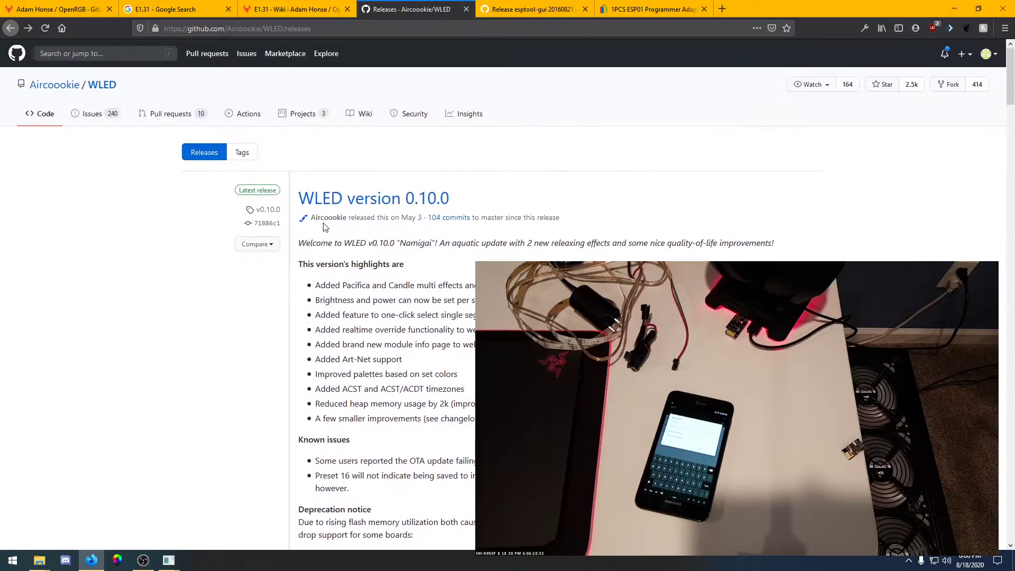
{"action": "left_click", "coordinate": [110, 88]}
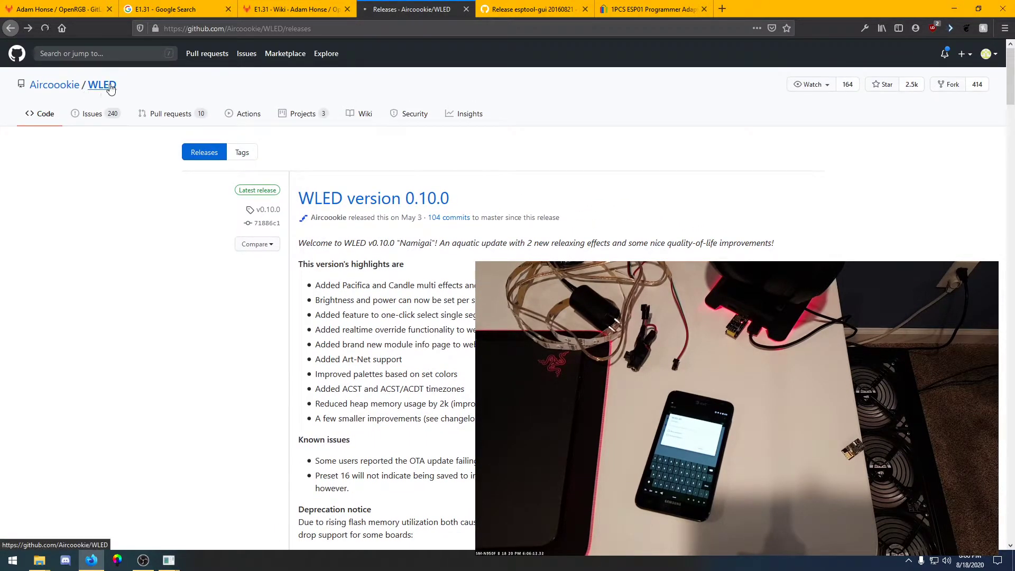
{"action": "scroll", "coordinate": [138, 122], "scroll_direction": "down", "scroll_amount": 10}
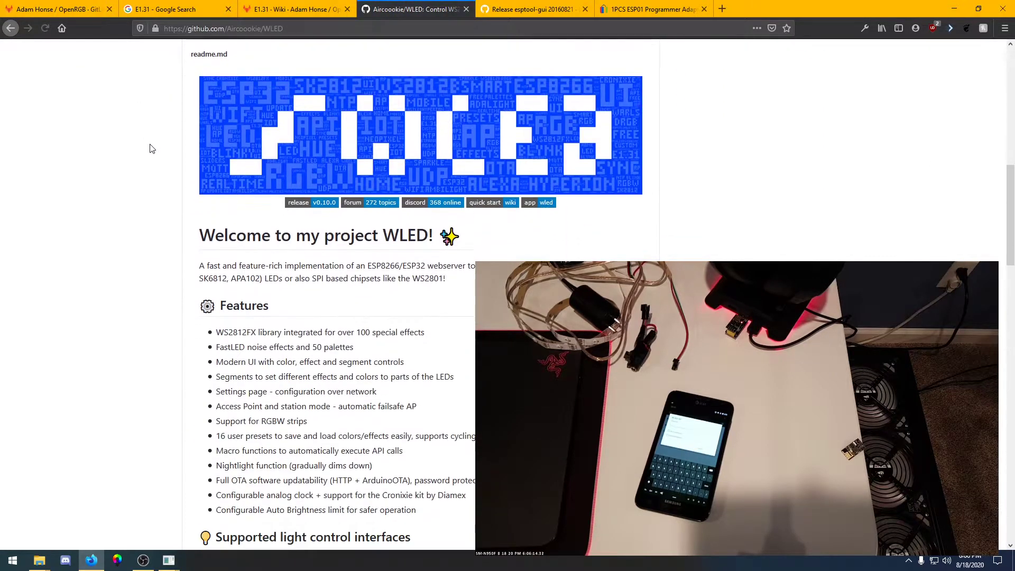
{"action": "scroll", "coordinate": [152, 148], "scroll_direction": "down", "scroll_amount": 9}
{"action": "scroll", "coordinate": [287, 146], "scroll_direction": "down", "scroll_amount": 4}
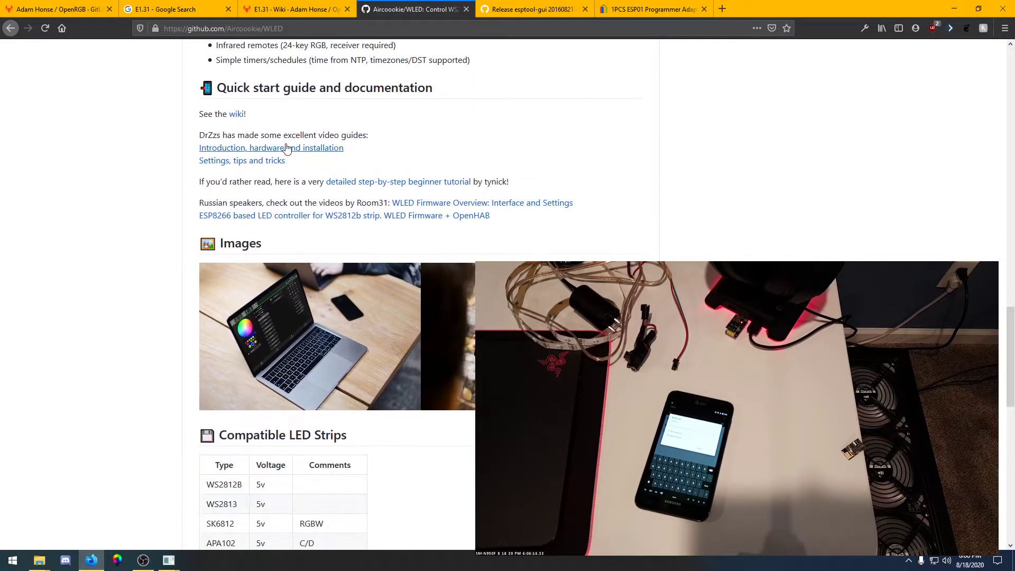
{"action": "left_click", "coordinate": [234, 115]}
Highlight the WLED-AP access point name and its default password in the wiki's setup instructions
{"action": "scroll", "coordinate": [206, 148], "scroll_direction": "down", "scroll_amount": 8}
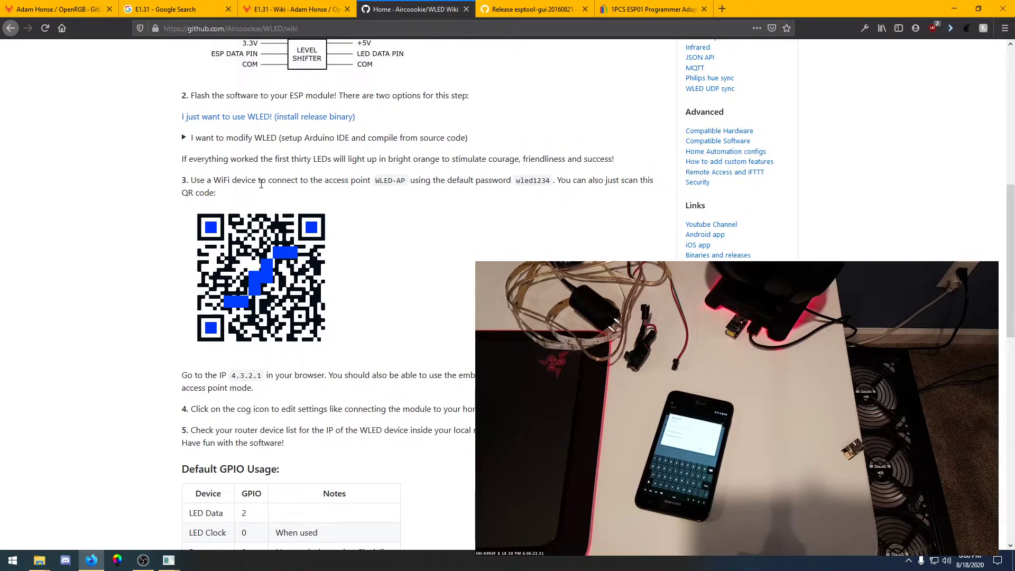
{"action": "left_click_drag", "start_coordinate": [373, 183], "coordinate": [422, 187]}
{"action": "left_click_drag", "start_coordinate": [517, 183], "coordinate": [548, 182]}
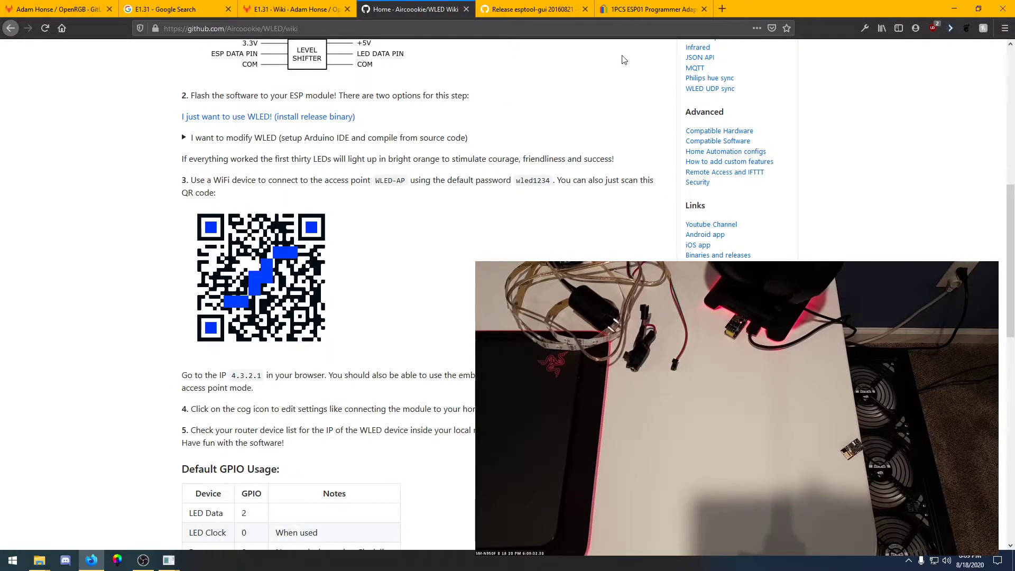
Switch off PC Mode in the WLED web interface at 192.168.4.14
{"action": "left_click_drag", "start_coordinate": [816, 6], "coordinate": [1014, 10]}
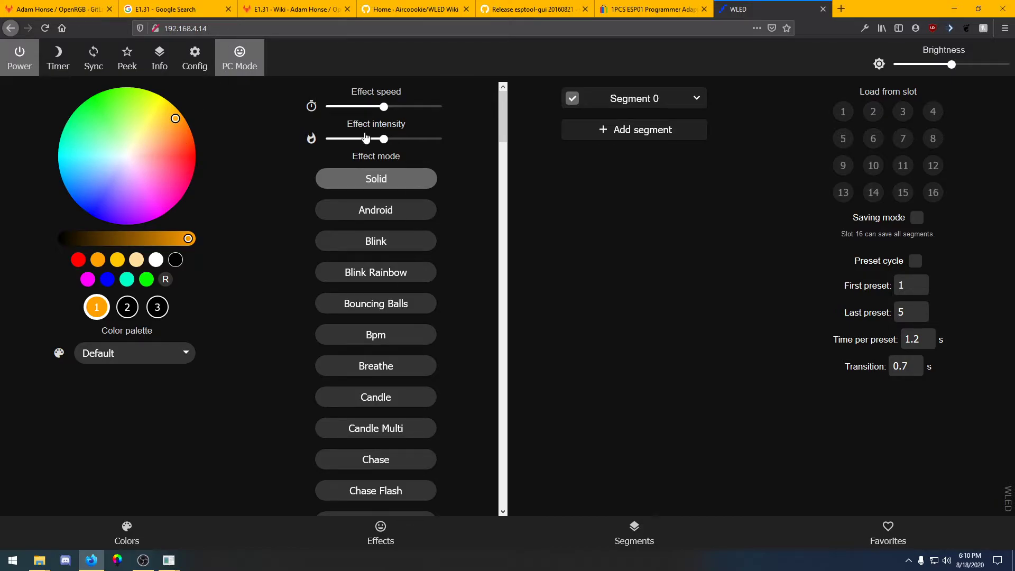
{"action": "scroll", "coordinate": [428, 379], "scroll_direction": "down", "scroll_amount": 7}
{"action": "scroll", "coordinate": [471, 374], "scroll_direction": "up", "scroll_amount": 7}
{"action": "left_click", "coordinate": [226, 51]}
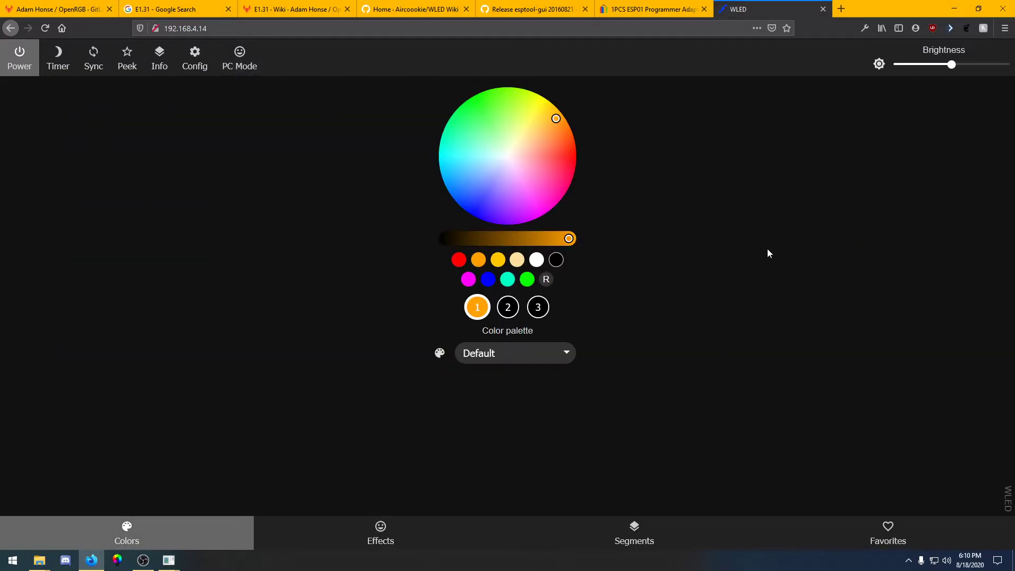
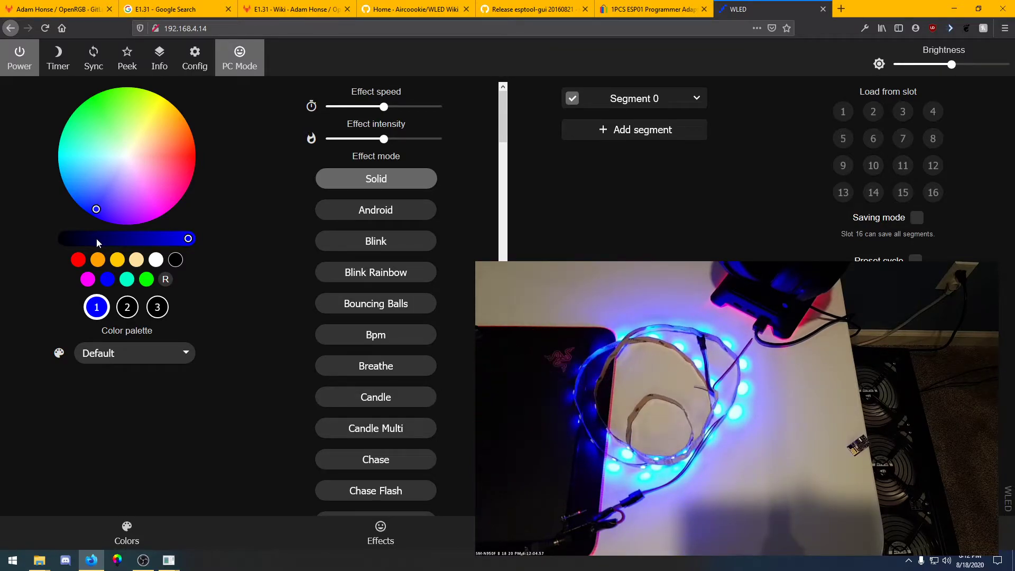
Open the LED Preferences settings and set the LED count to 40
{"action": "left_click", "coordinate": [198, 66]}
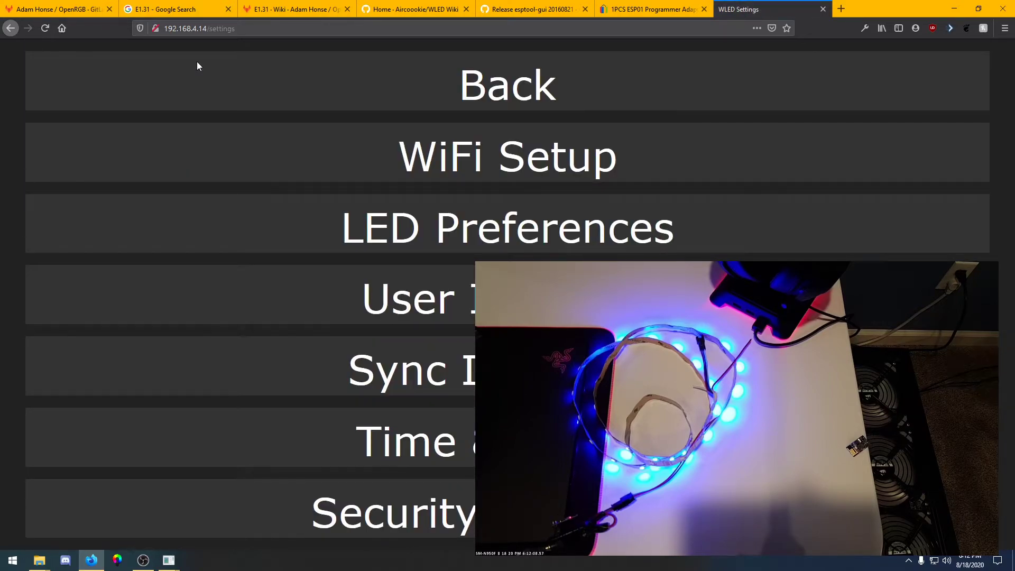
{"action": "left_click", "coordinate": [498, 229]}
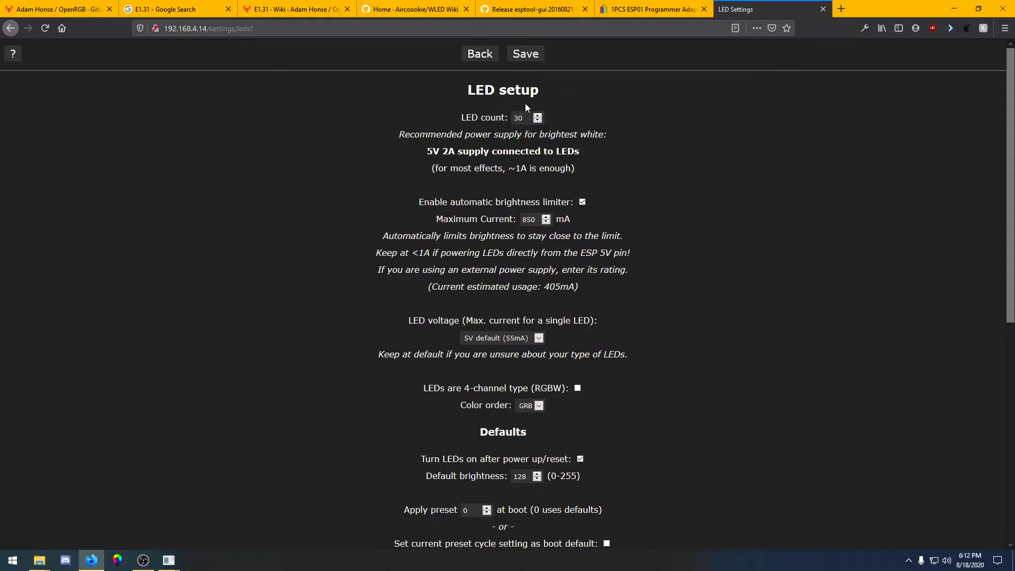
{"action": "left_click_drag", "start_coordinate": [526, 119], "coordinate": [463, 119]}
{"action": "type", "text": "40"}
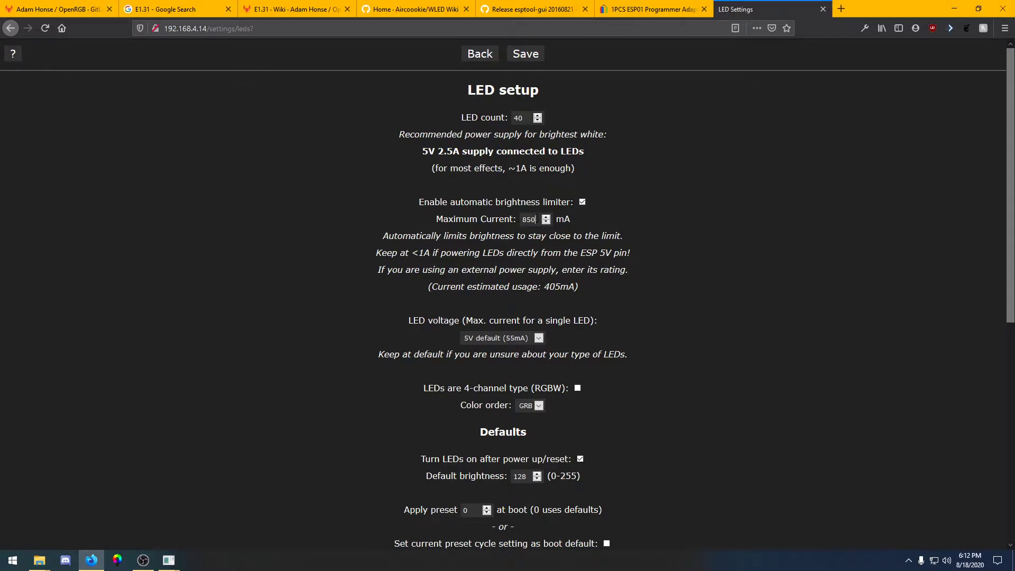
Set the maximum current of the brightness limiter to 2000 mA
{"action": "double_click", "coordinate": [535, 219]}
{"action": "type", "text": "2000"}
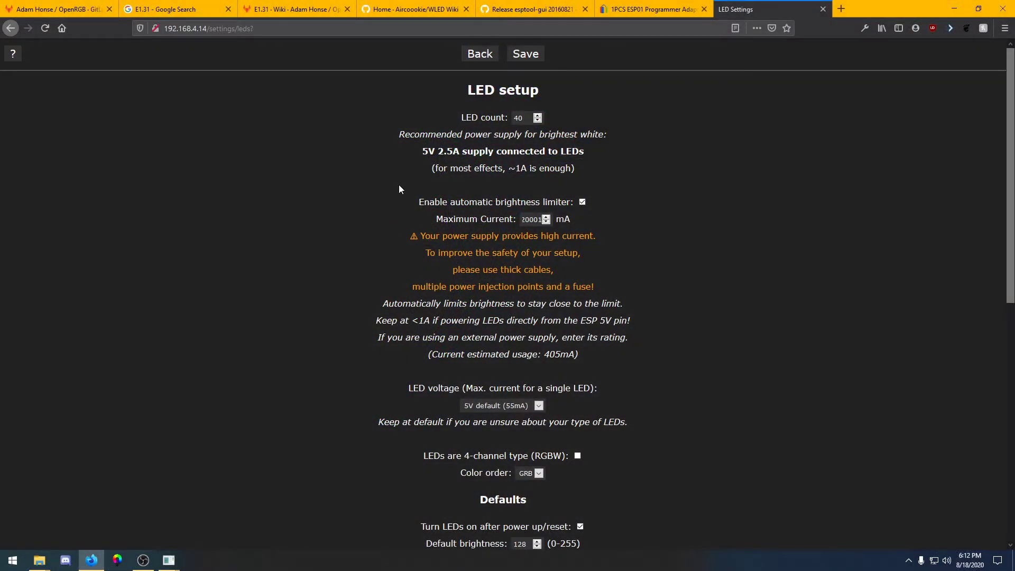
{"action": "key", "text": "BackSpace"}
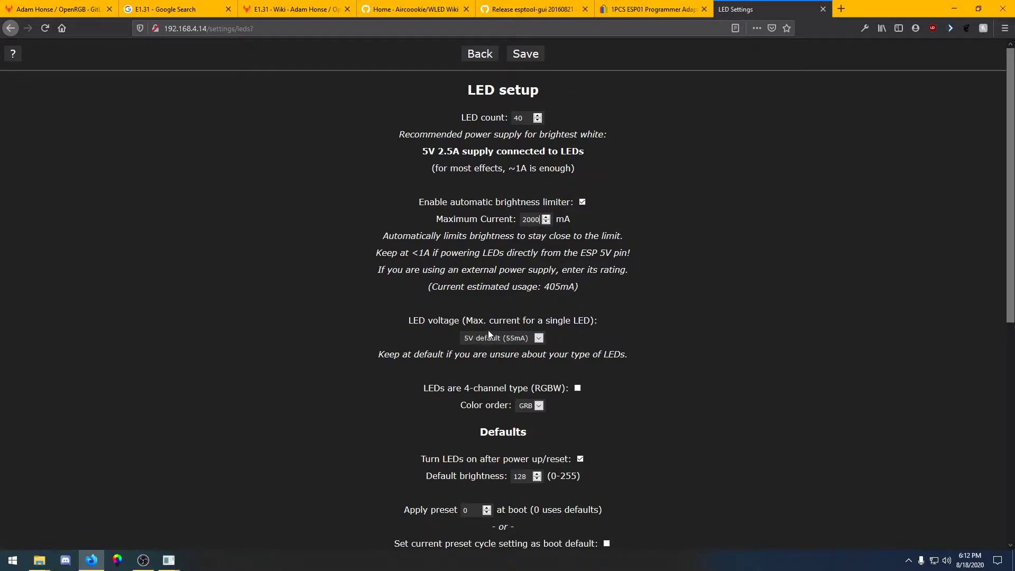
Choose GRB as the colour order and save the LED preferences
{"action": "scroll", "coordinate": [612, 306], "scroll_direction": "down", "scroll_amount": 2}
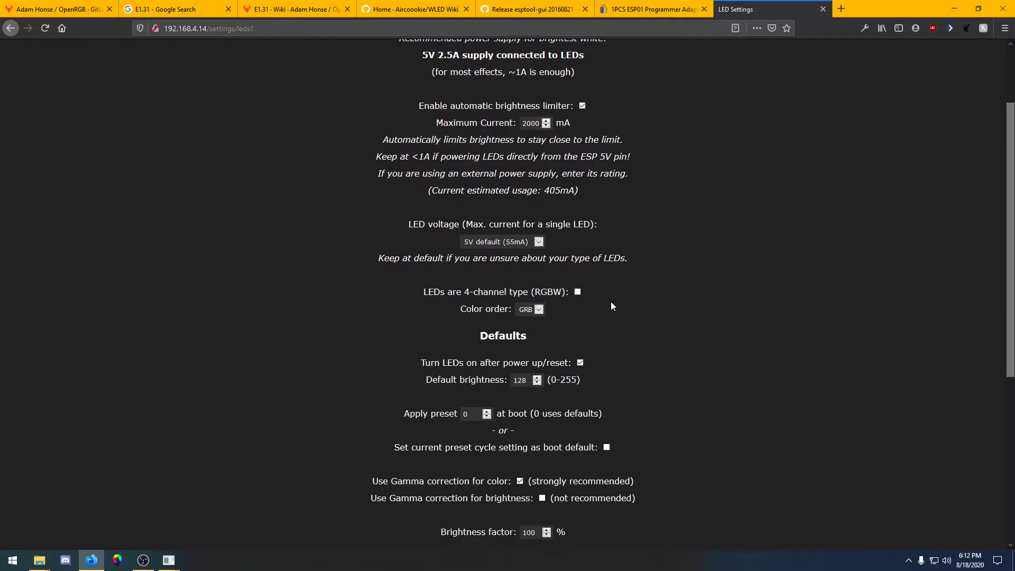
{"action": "left_click", "coordinate": [532, 301]}
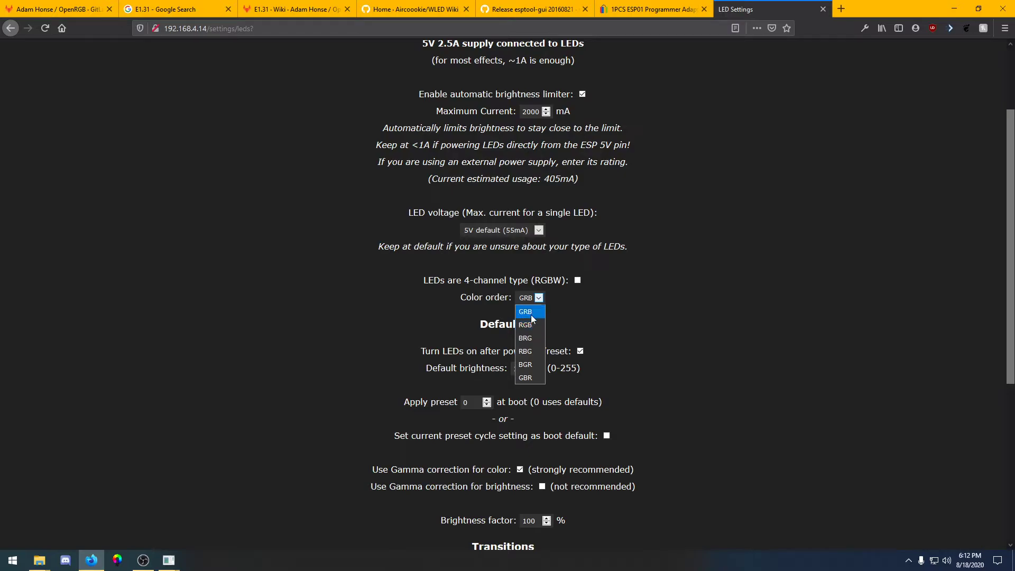
{"action": "left_click", "coordinate": [530, 313]}
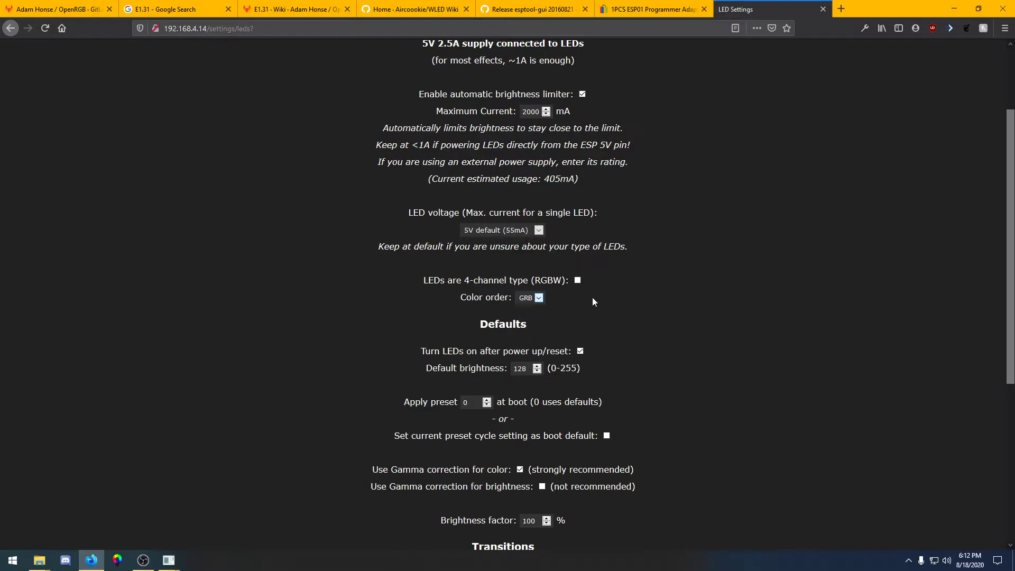
{"action": "scroll", "coordinate": [605, 303], "scroll_direction": "down", "scroll_amount": 3}
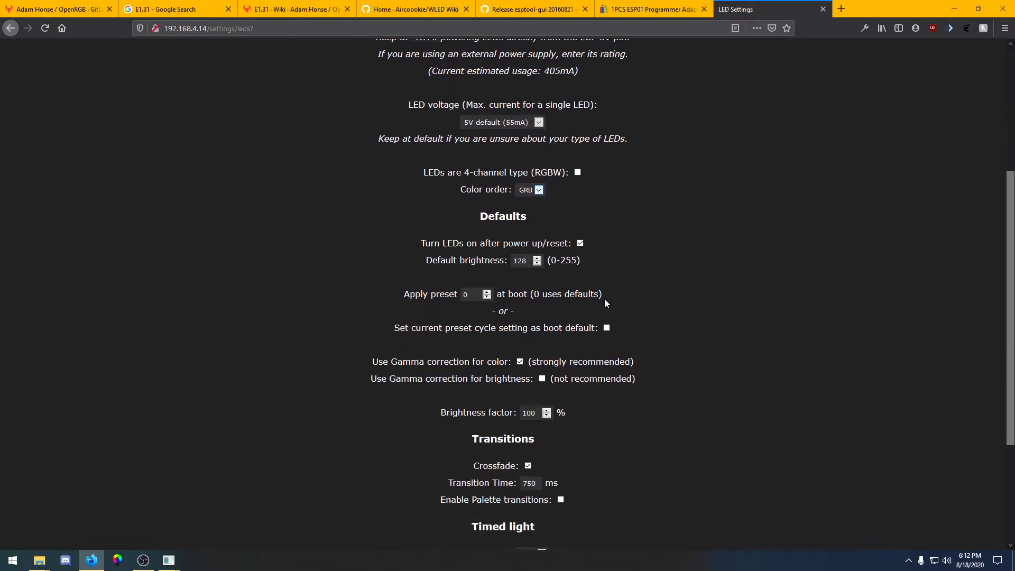
{"action": "scroll", "coordinate": [604, 300], "scroll_direction": "down", "scroll_amount": 2}
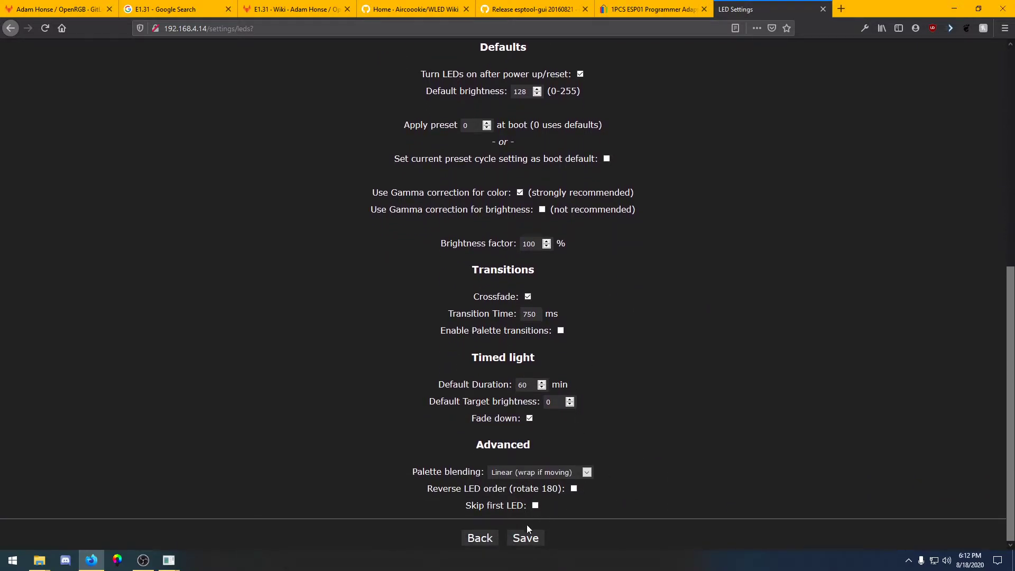
{"action": "left_click", "coordinate": [526, 537]}
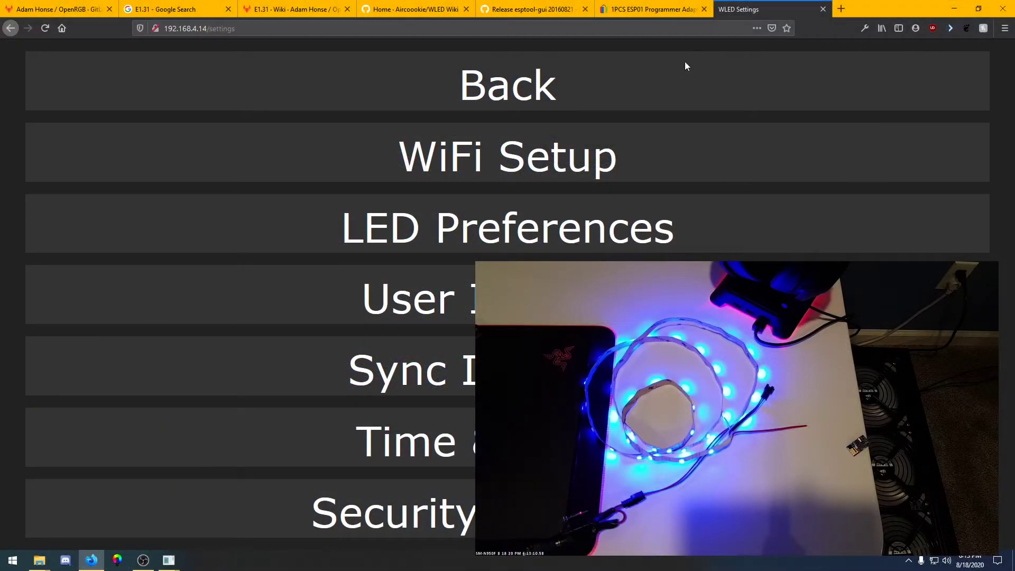
Return to the main control page and raise the brightness to maximum
{"action": "left_click", "coordinate": [421, 71]}
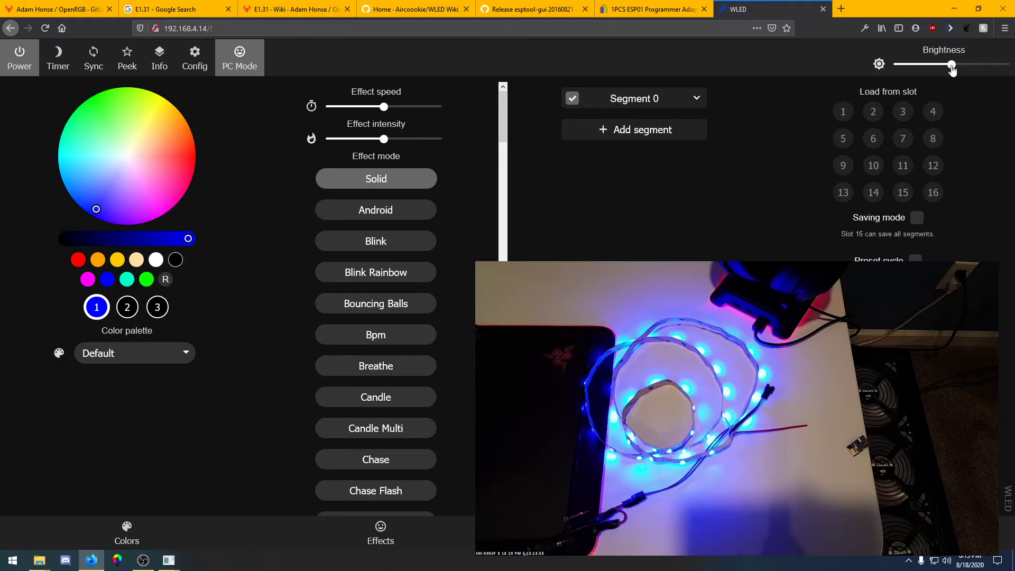
{"action": "left_click_drag", "start_coordinate": [953, 64], "coordinate": [1006, 65]}
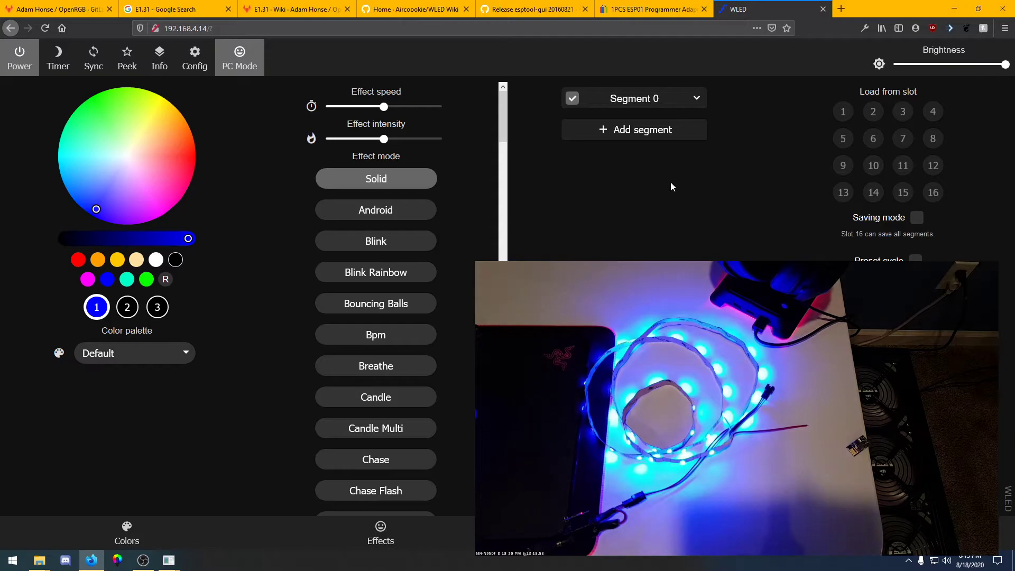
Test the strip by picking the white, red, green and blue colour presets in turn
{"action": "left_click", "coordinate": [156, 261]}
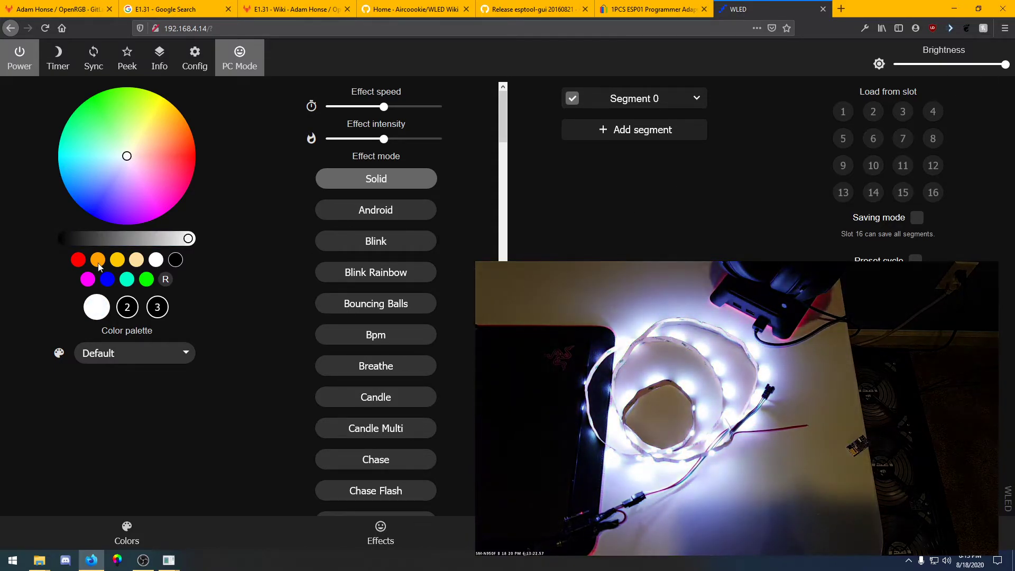
{"action": "left_click", "coordinate": [77, 260]}
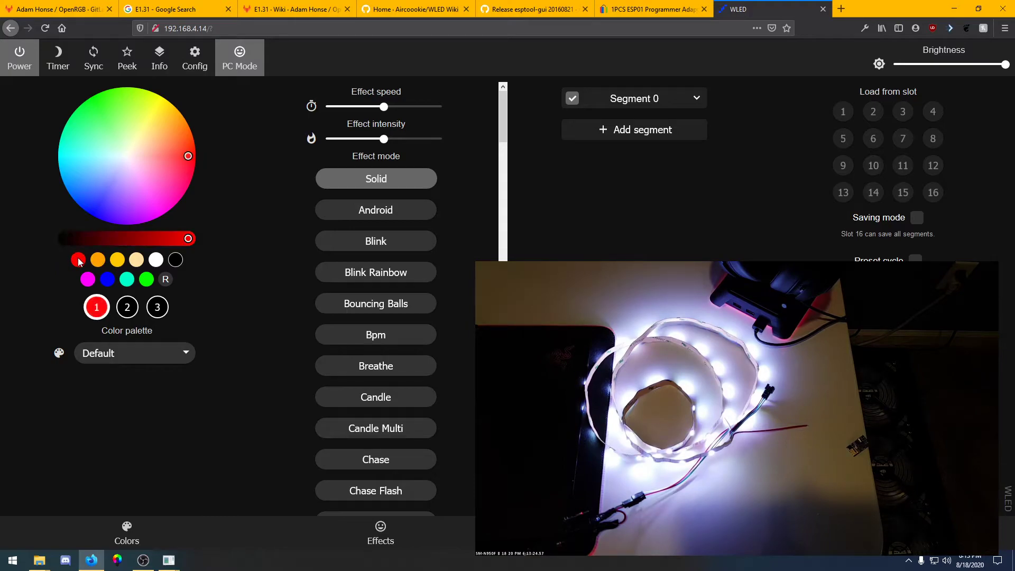
{"action": "left_click", "coordinate": [146, 281]}
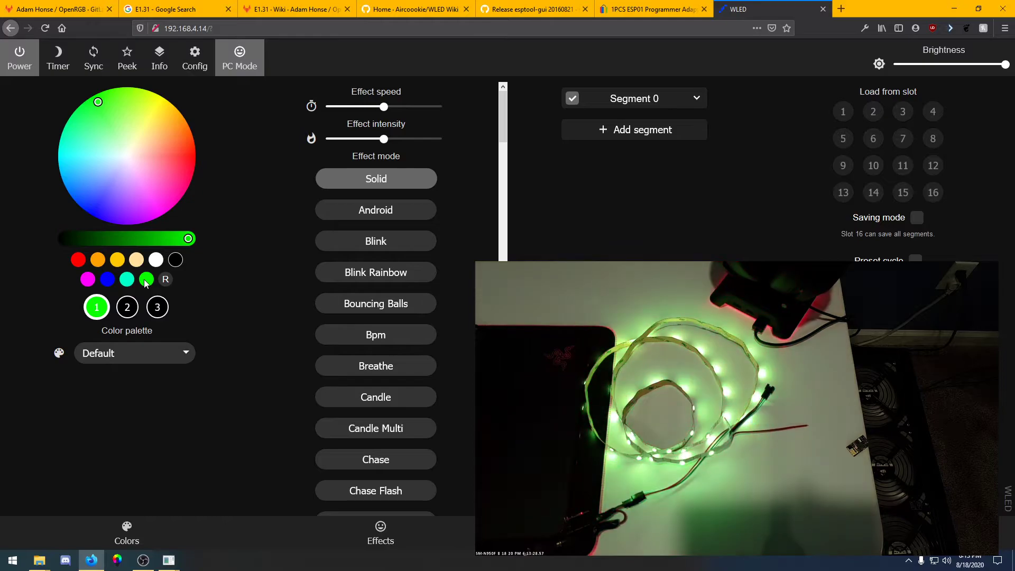
{"action": "left_click", "coordinate": [107, 279]}
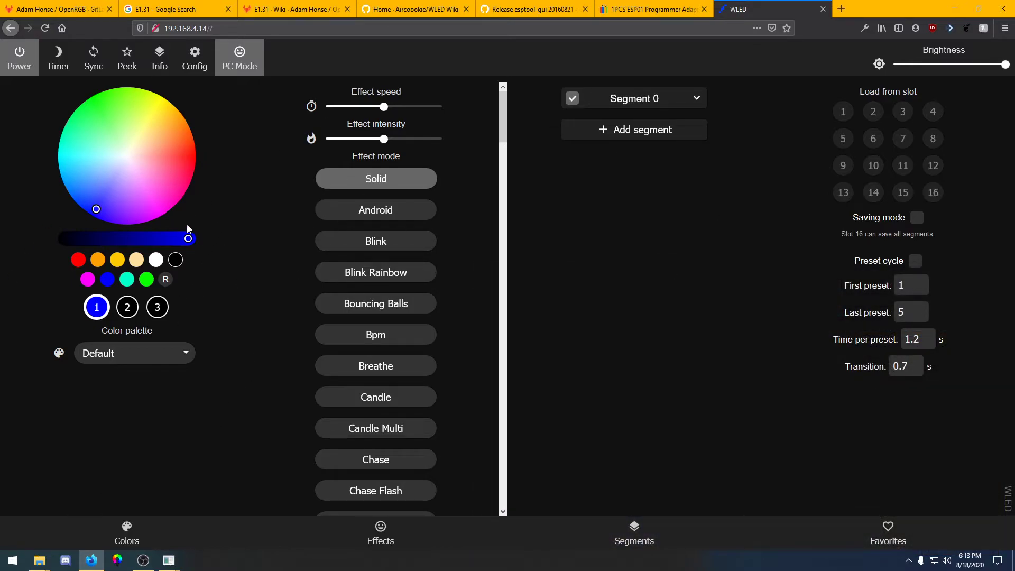
Open the OpenRGB Windows 64-bit folder on the Desktop and delete the existing e131.txt file
{"action": "mouse_move", "coordinate": [39, 560]}
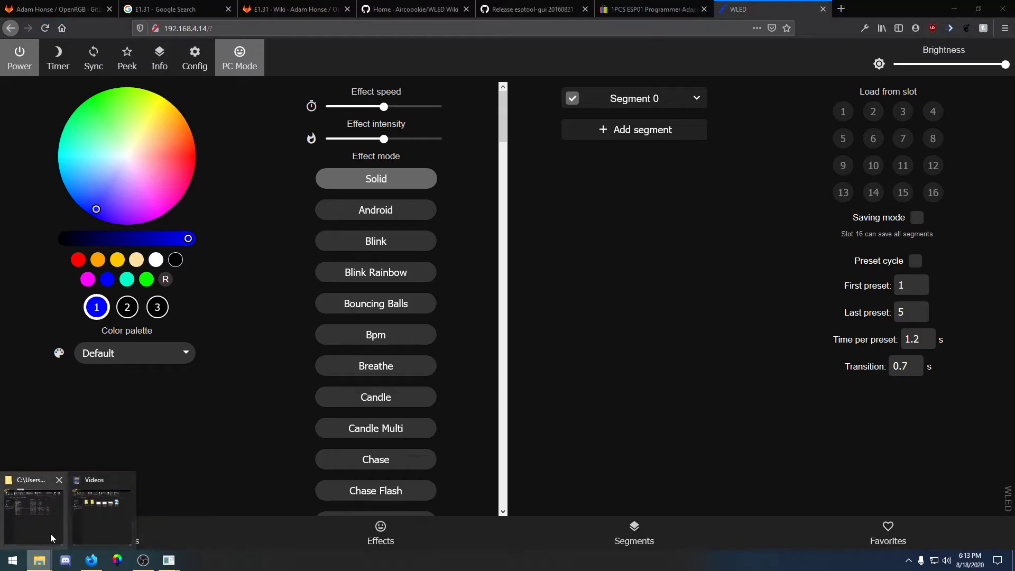
{"action": "mouse_move", "coordinate": [63, 515]}
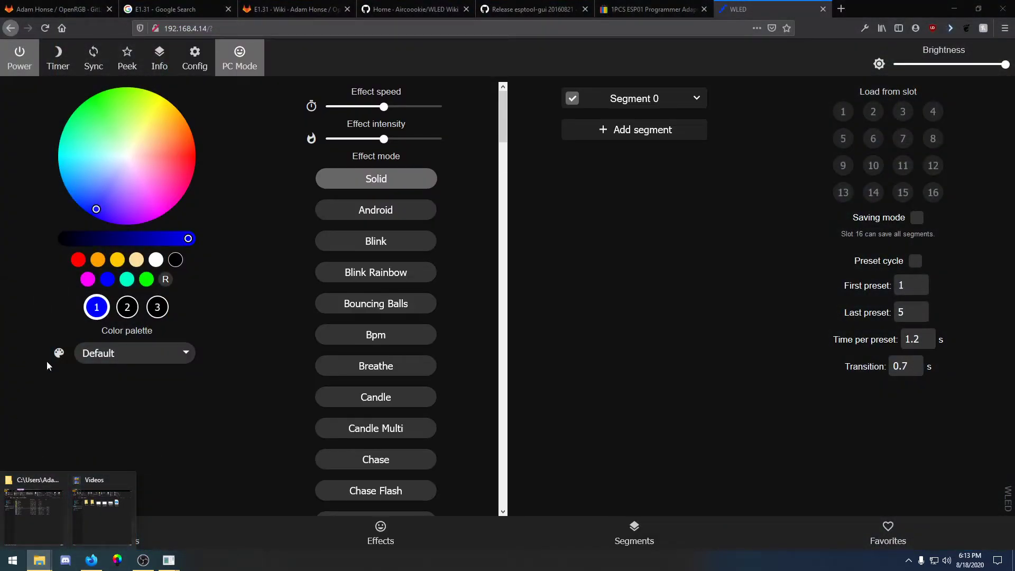
{"action": "left_click", "coordinate": [32, 508]}
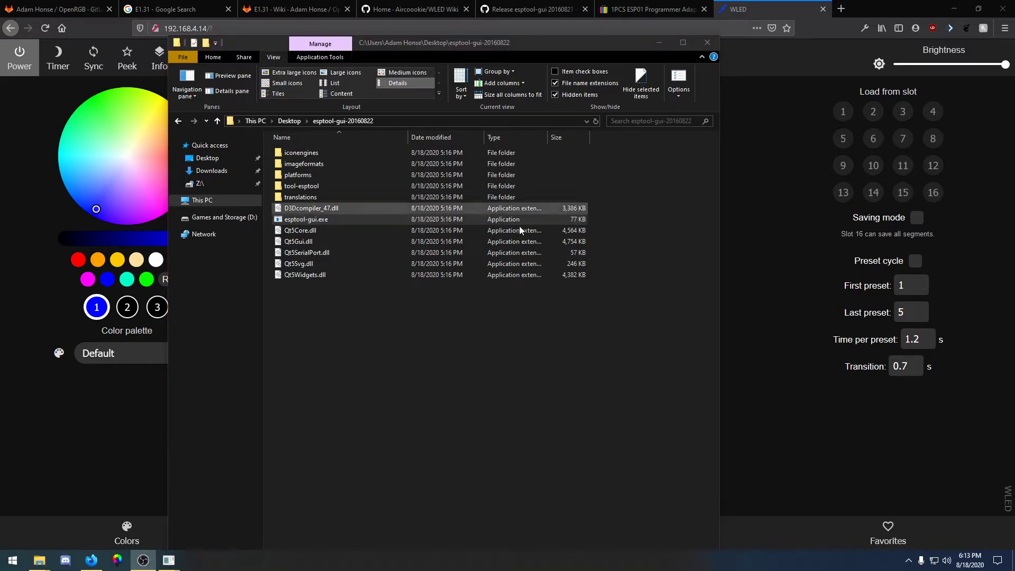
{"action": "left_click", "coordinate": [289, 121]}
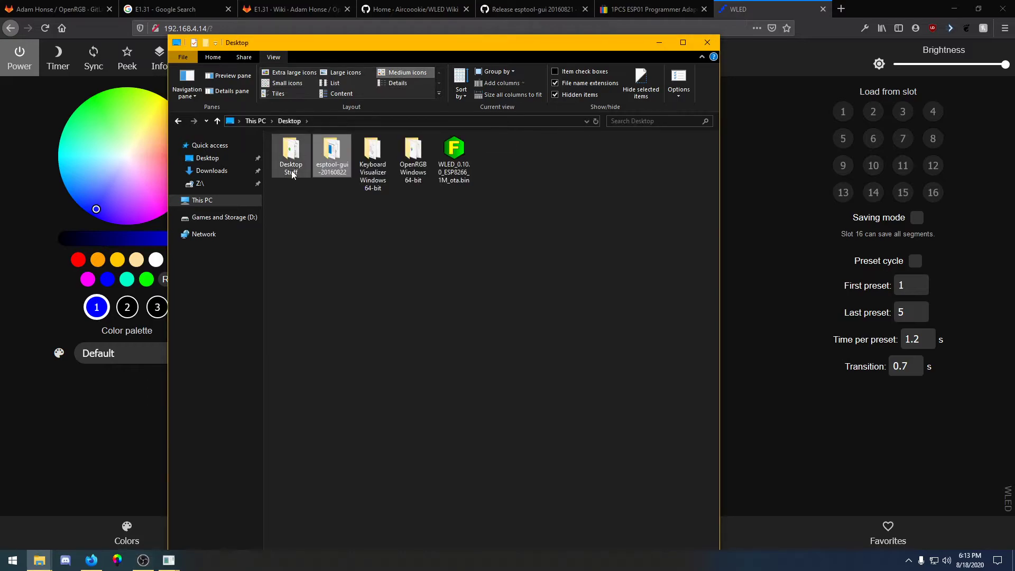
{"action": "double_click", "coordinate": [406, 171]}
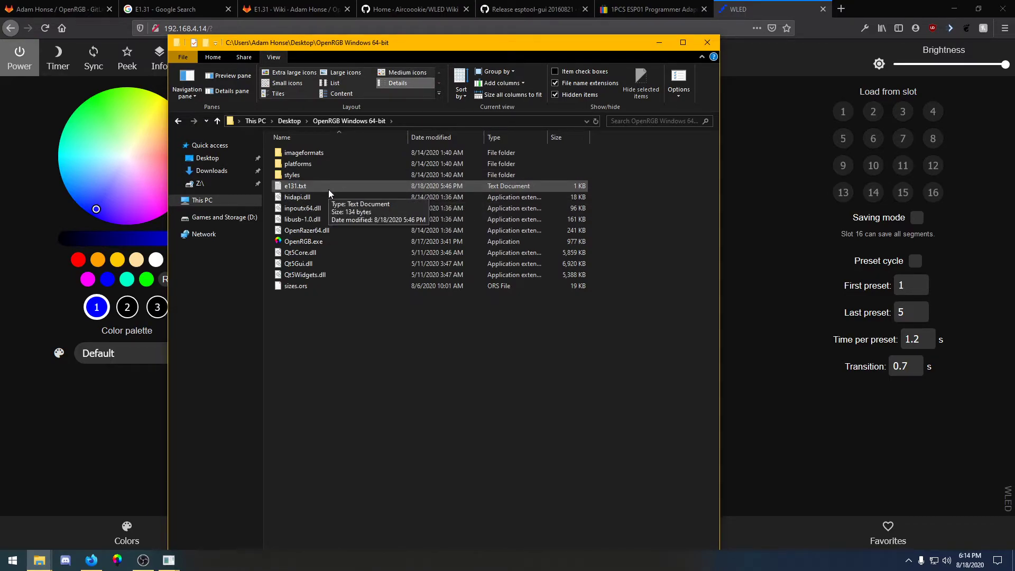
{"action": "left_click", "coordinate": [309, 187]}
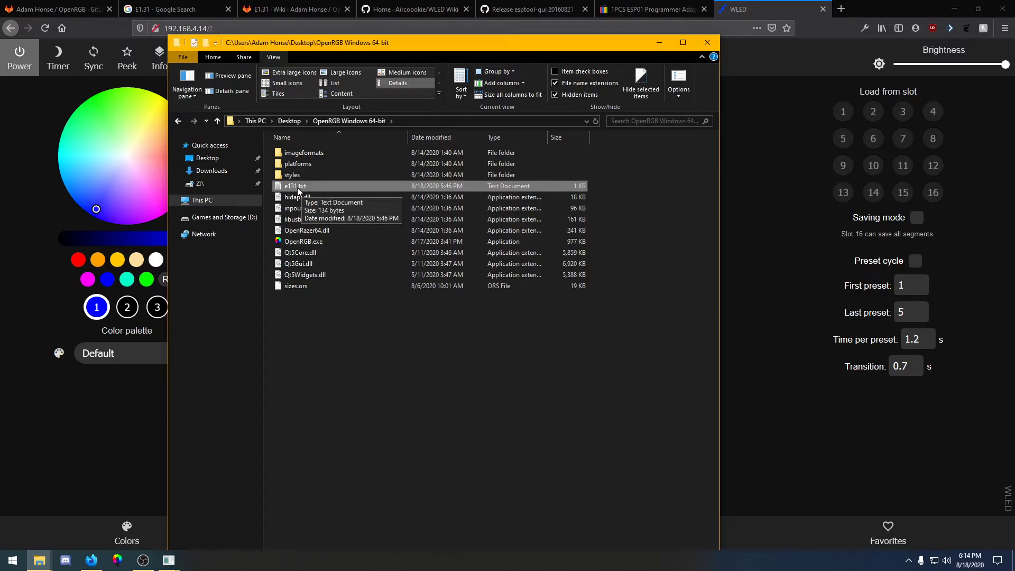
{"action": "key", "text": "Delete"}
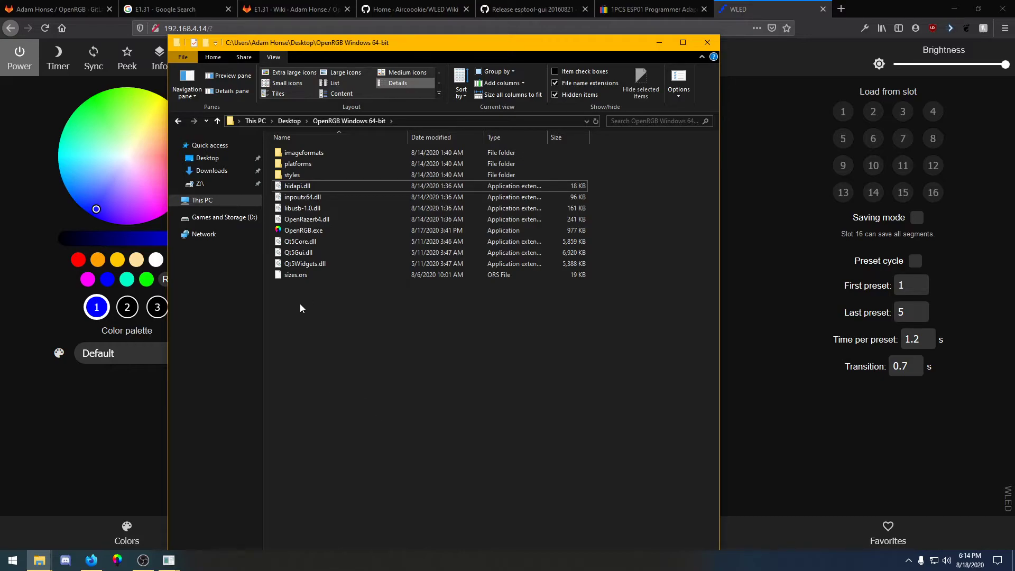
Create a new text document named e131.txt in that folder and open it
{"action": "right_click", "coordinate": [319, 347]}
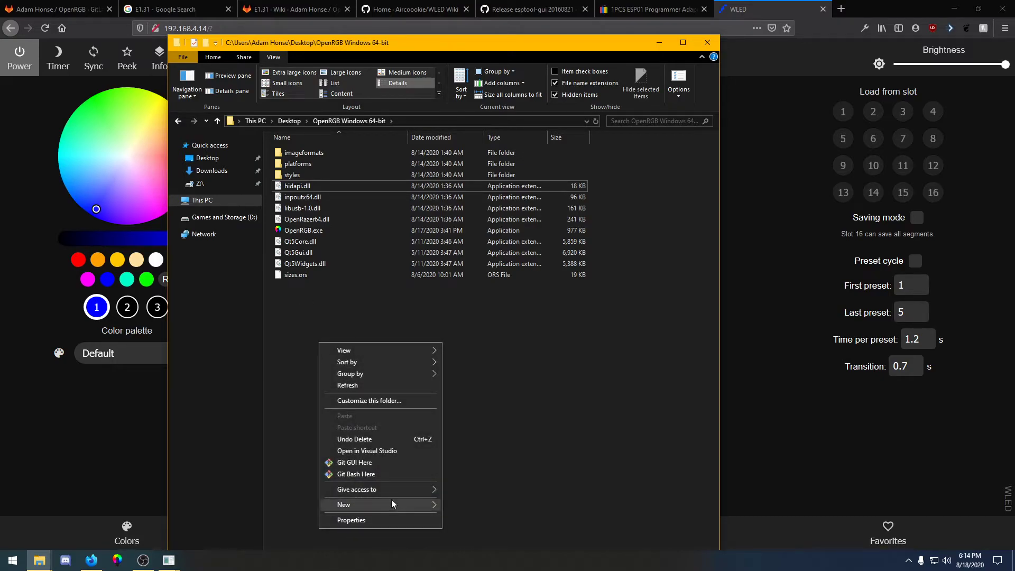
{"action": "mouse_move", "coordinate": [391, 503]}
{"action": "left_click", "coordinate": [489, 493]}
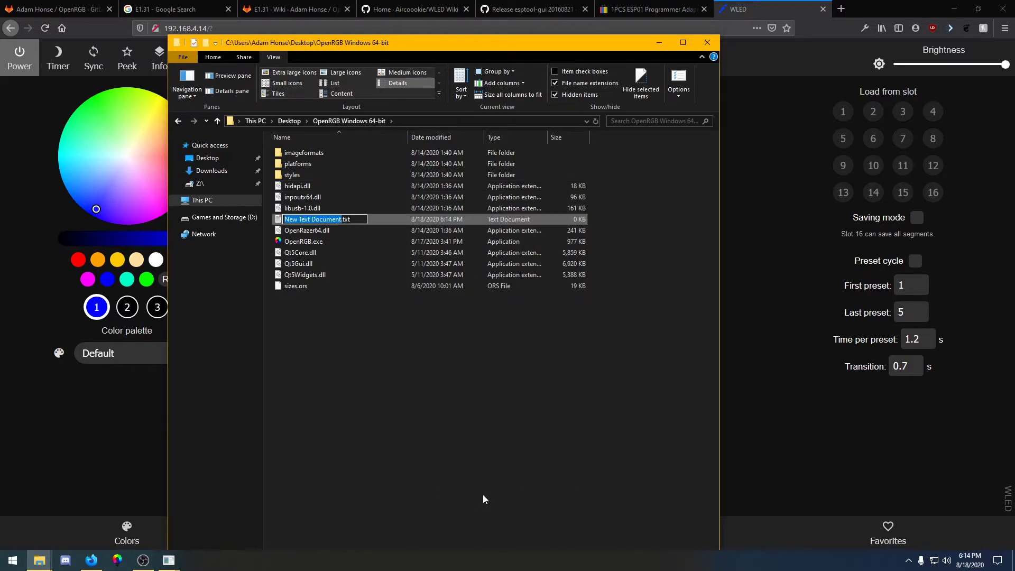
{"action": "type", "text": "e131"}
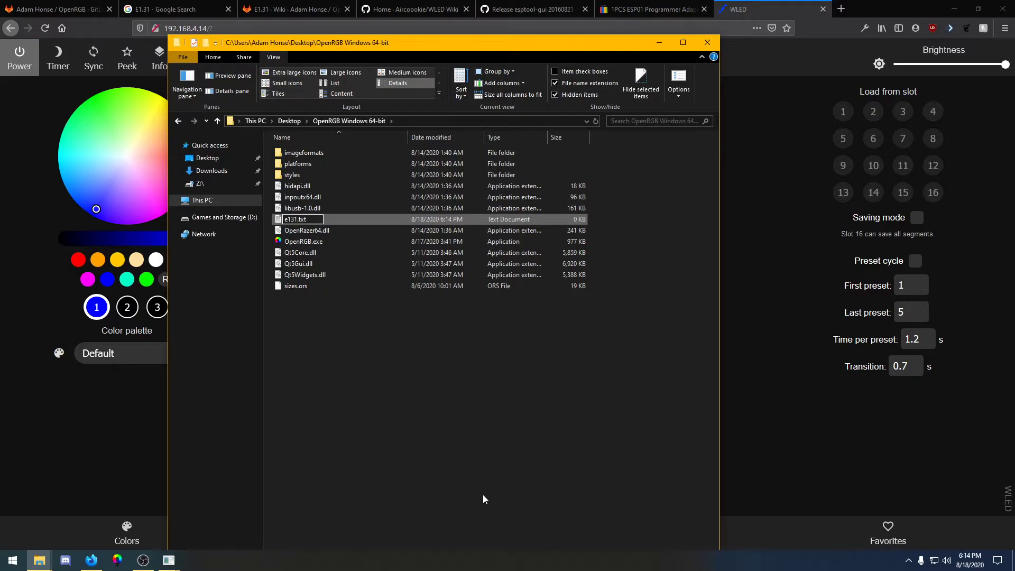
{"action": "key", "text": "Return"}
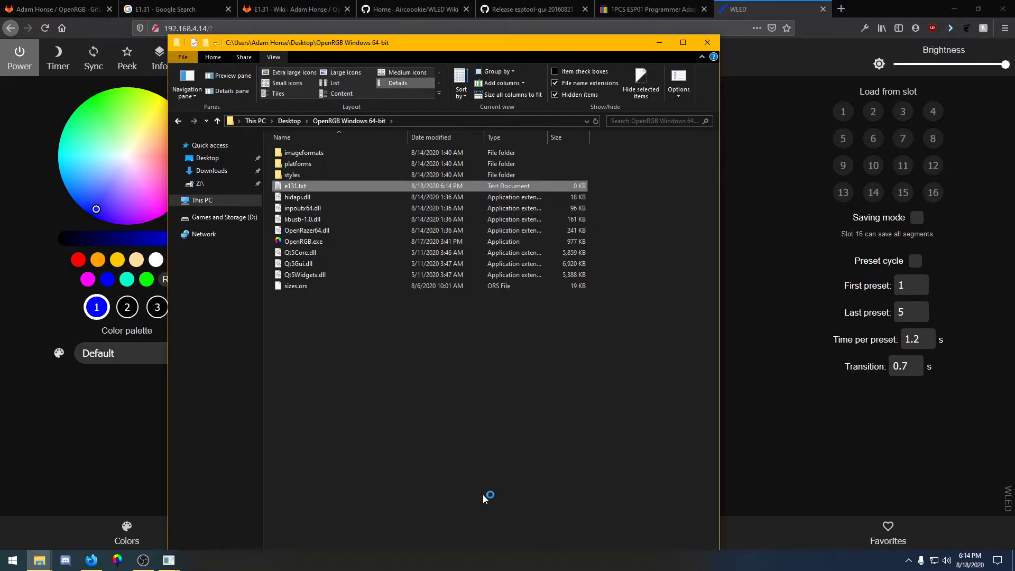
{"action": "key", "text": "Return"}
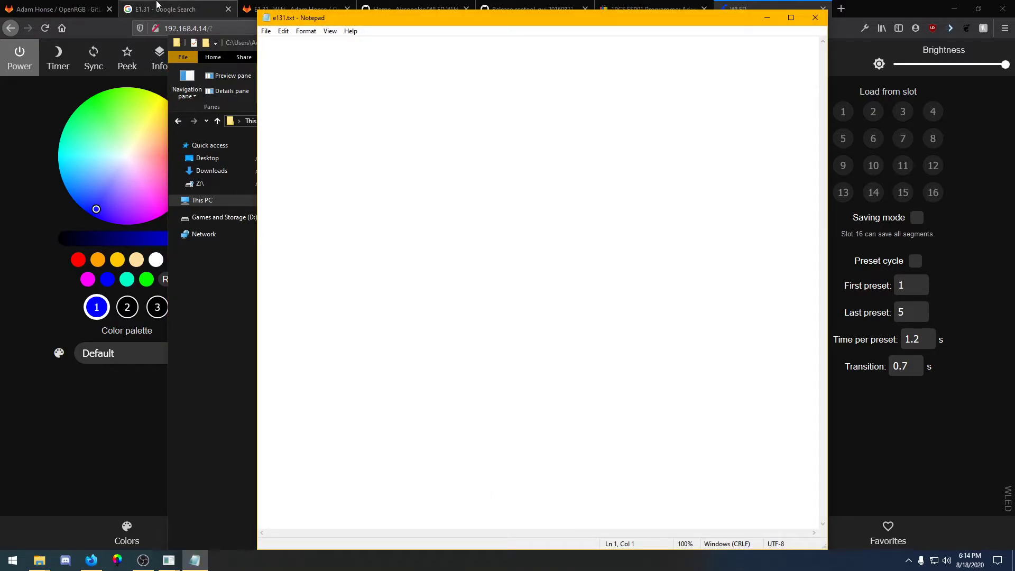
Copy the example E1.31 device entry from the Setup section of the OpenRGB E1.31 wiki page
{"action": "left_click", "coordinate": [282, 10]}
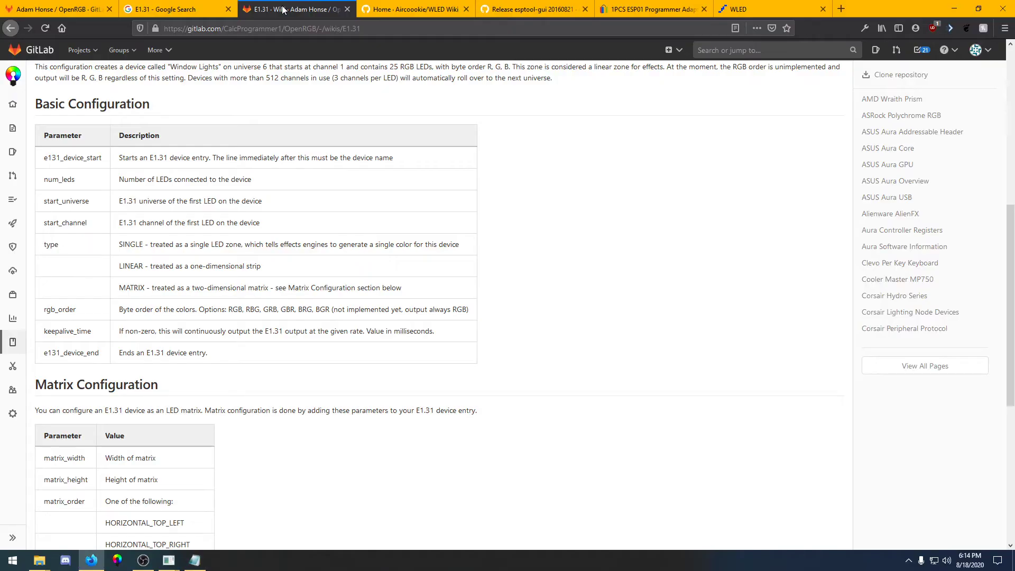
{"action": "scroll", "coordinate": [121, 392], "scroll_direction": "up", "scroll_amount": 7}
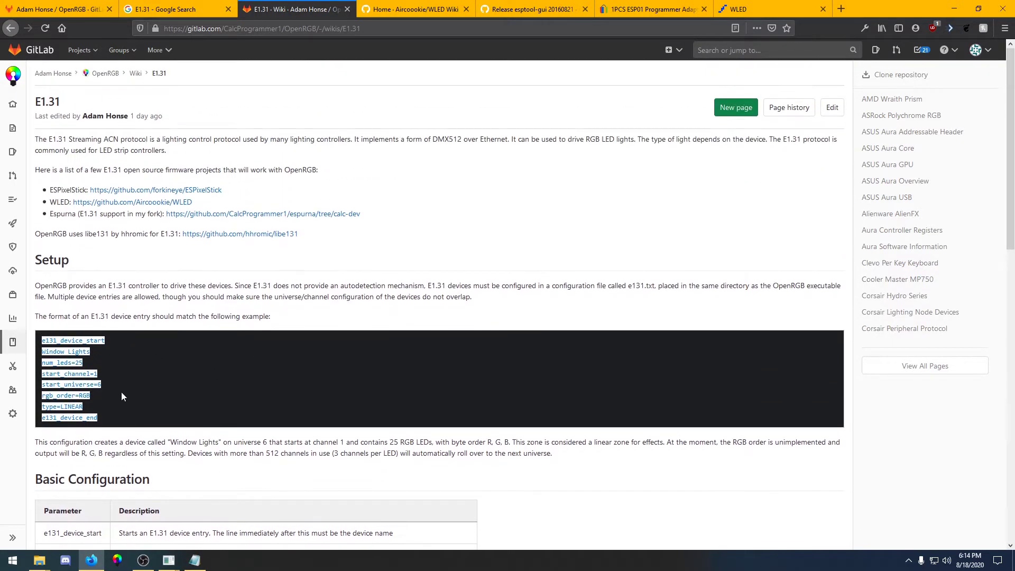
{"action": "left_click_drag", "start_coordinate": [114, 414], "coordinate": [27, 339]}
{"action": "left_click", "coordinate": [28, 340]}
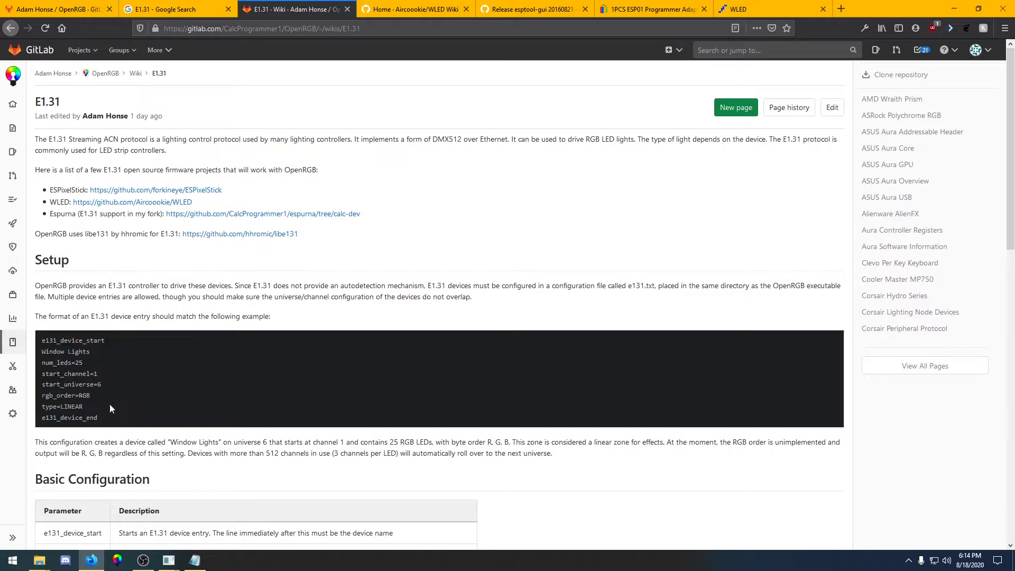
{"action": "left_click_drag", "start_coordinate": [122, 416], "coordinate": [38, 334]}
{"action": "key", "text": "ctrl+c"}
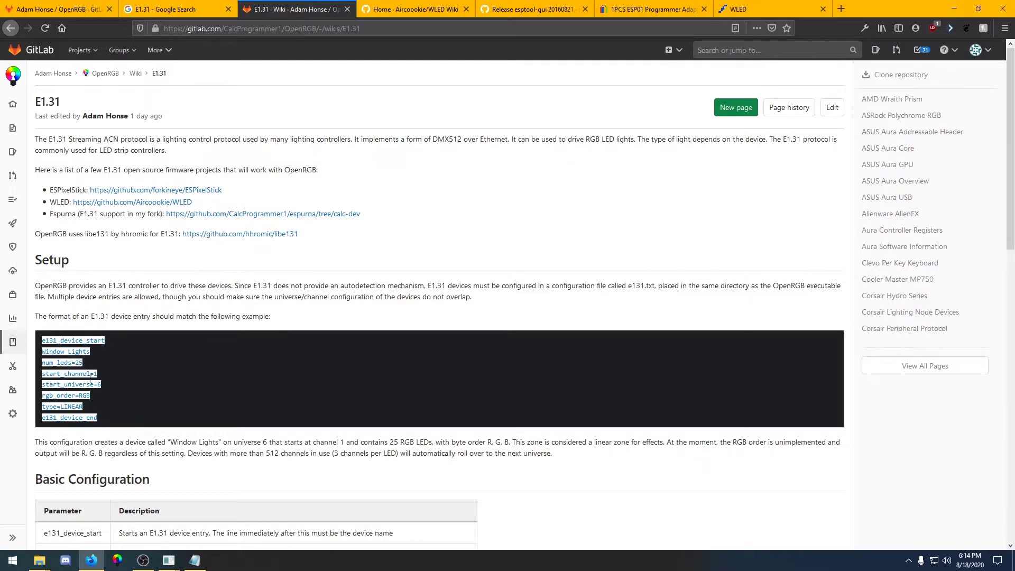
Paste the device entry into e131.txt and rename the device to WLED Strip
{"action": "left_click", "coordinate": [194, 559]}
{"action": "key", "text": "ctrl+v"}
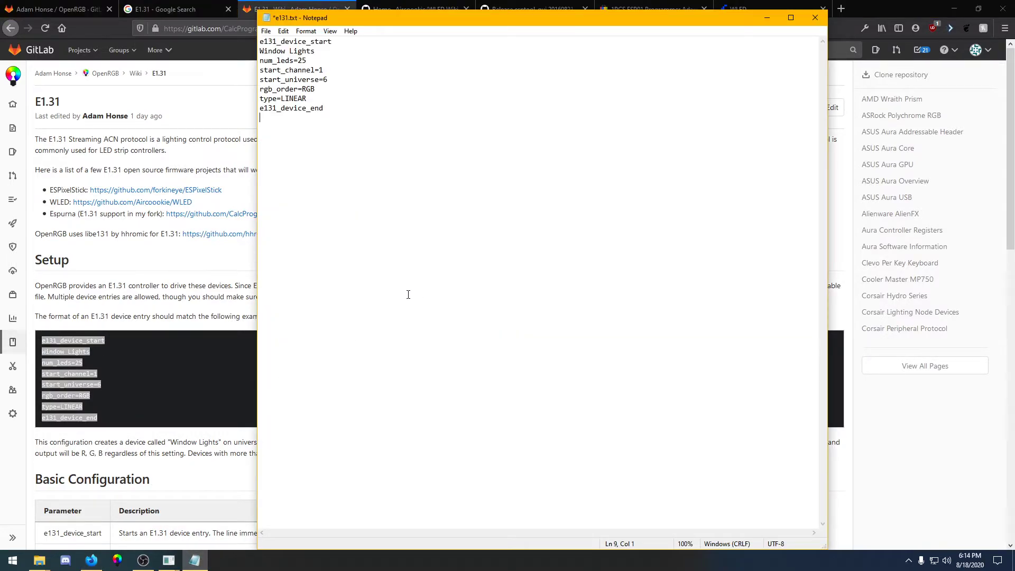
{"action": "left_click_drag", "start_coordinate": [316, 50], "coordinate": [259, 52]}
{"action": "key", "text": "BackSpace"}
{"action": "type", "text": "WLED Stripo"}
Set num_leds to 40 and start_universe to 1, then save e131.txt
{"action": "left_click_drag", "start_coordinate": [307, 60], "coordinate": [298, 59]}
{"action": "type", "text": "40"}
{"action": "left_click_drag", "start_coordinate": [328, 80], "coordinate": [324, 79]}
{"action": "type", "text": "1"}
{"action": "key", "text": "ctrl+s"}
{"action": "left_click", "coordinate": [335, 96]}
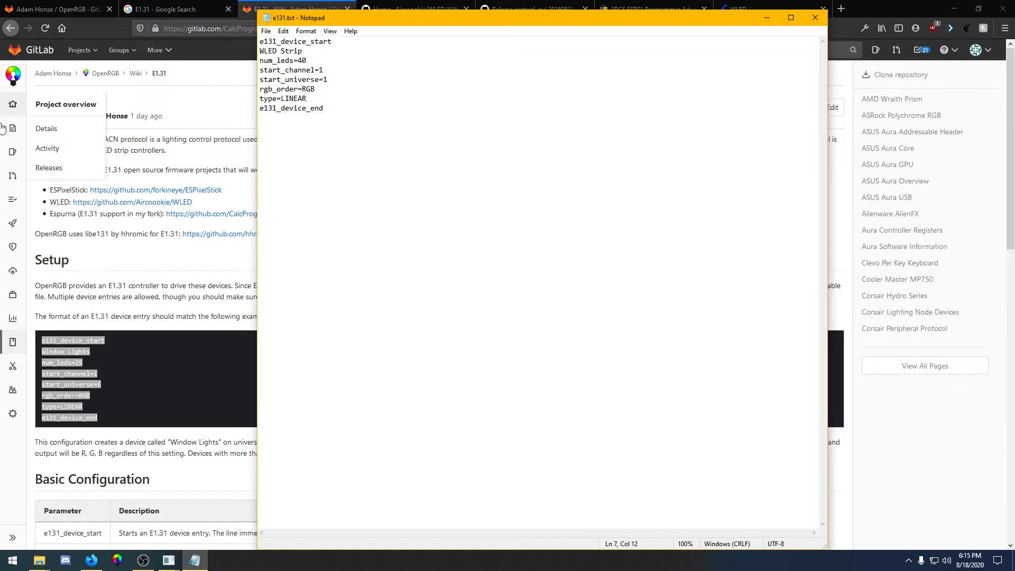
Copy the keepalive_time parameter from the wiki, add keepalive_time=1000 to e131.txt before the end line, and save
{"action": "left_click", "coordinate": [154, 353]}
{"action": "scroll", "coordinate": [155, 353], "scroll_direction": "down", "scroll_amount": 5}
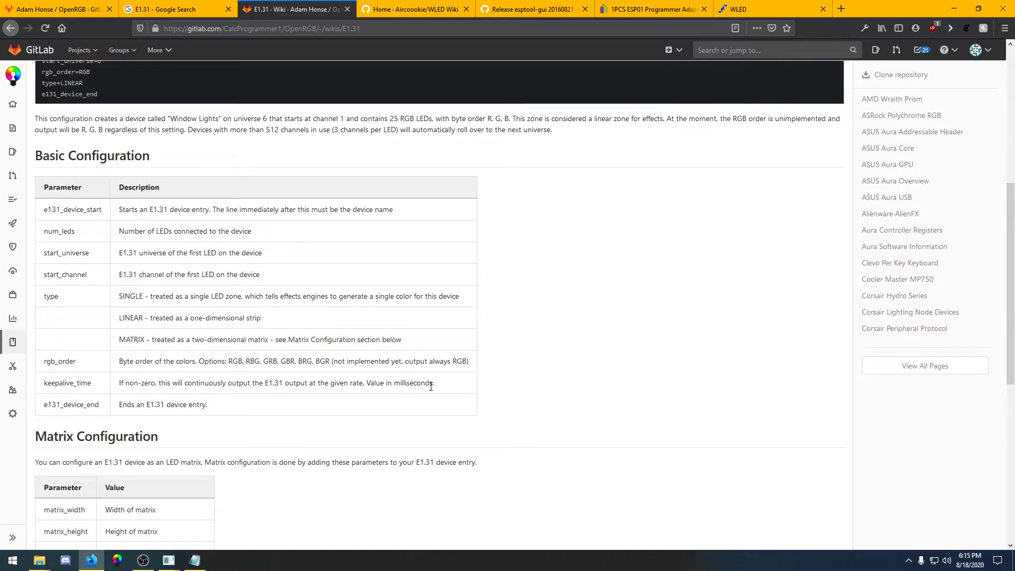
{"action": "left_click_drag", "start_coordinate": [97, 385], "coordinate": [43, 383]}
{"action": "key", "text": "ctrl+c"}
{"action": "left_click", "coordinate": [186, 565]}
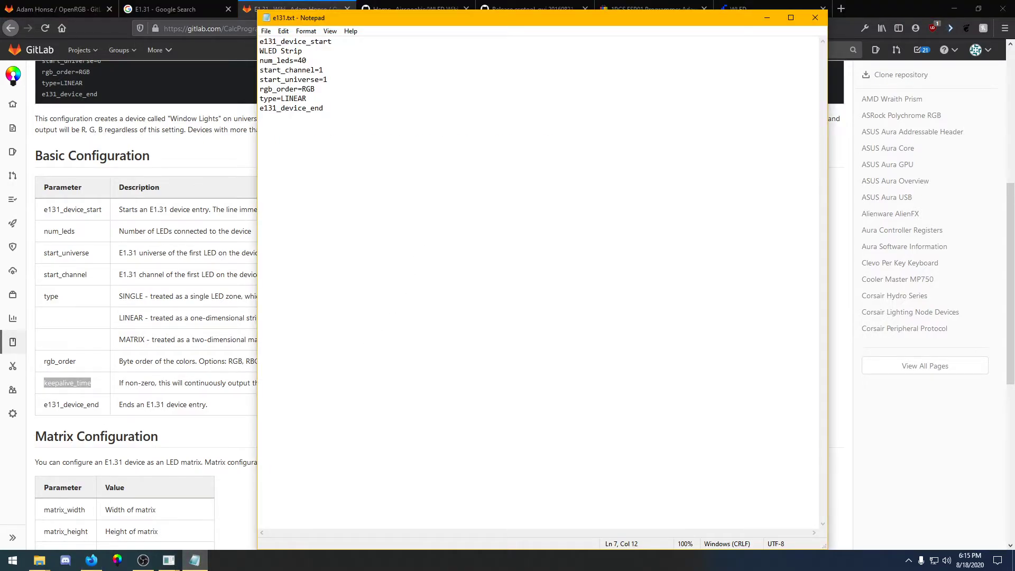
{"action": "key", "text": "Return"}
{"action": "key", "text": "ctrl+v"}
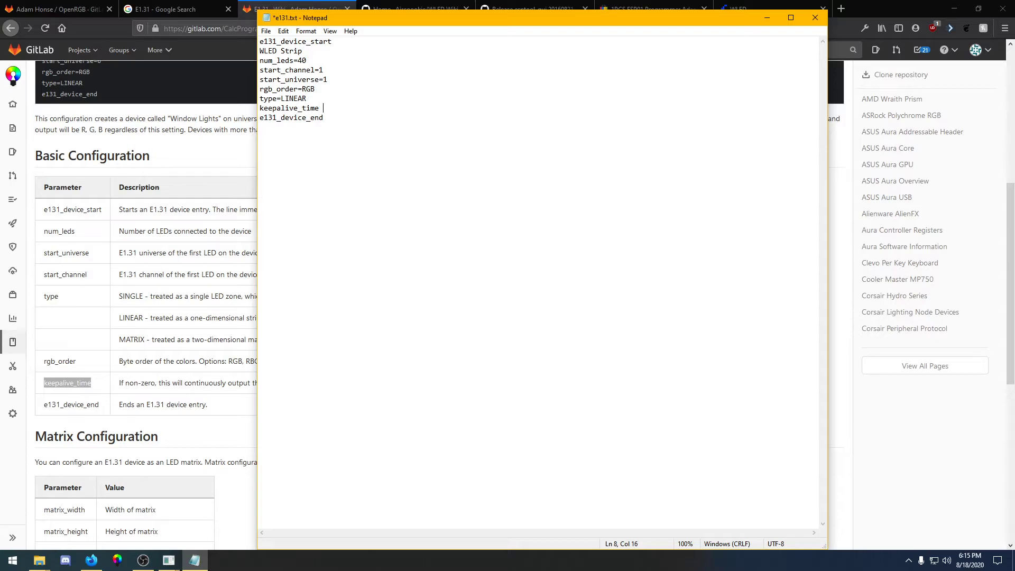
{"action": "type", "text": "000"}
{"action": "key", "text": "ctrl+s"}
Delete the rgb_order=RGB line from e131.txt, save the file, and close Notepad
{"action": "triple_click", "coordinate": [275, 89]}
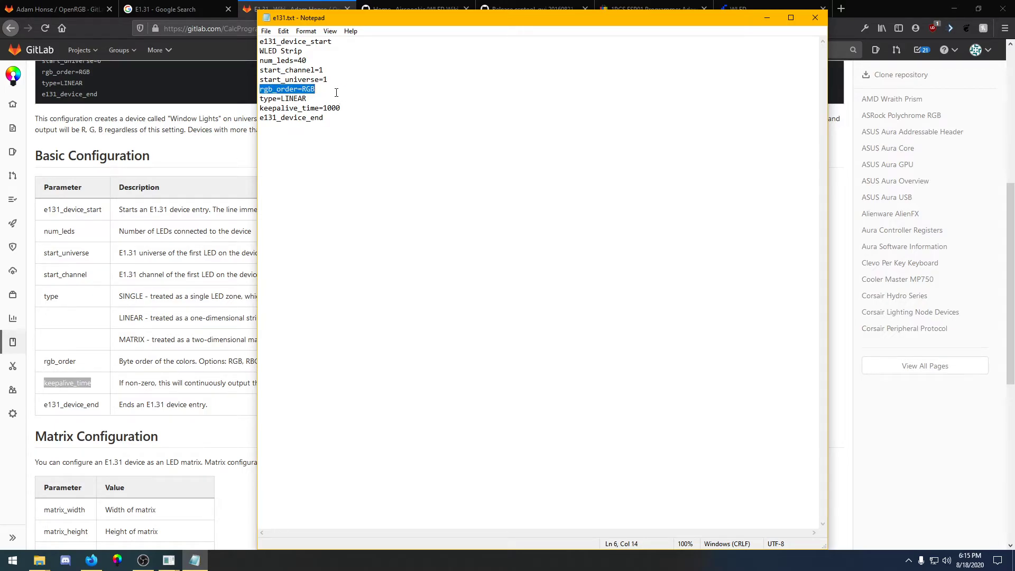
{"action": "key", "text": "BackSpace"}
{"action": "key", "text": "BackSpace"}
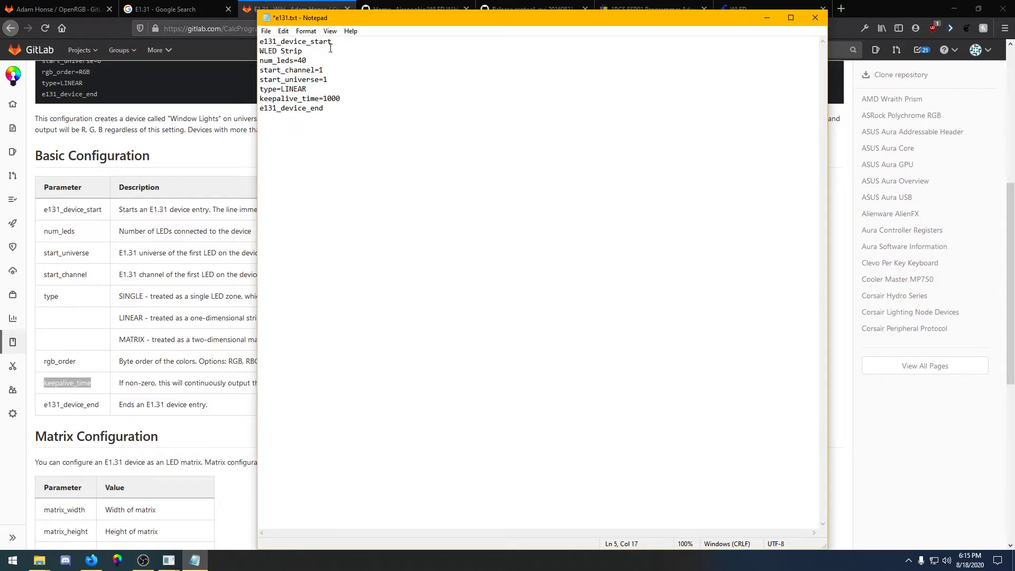
{"action": "key", "text": "ctrl+s"}
{"action": "left_click", "coordinate": [814, 19]}
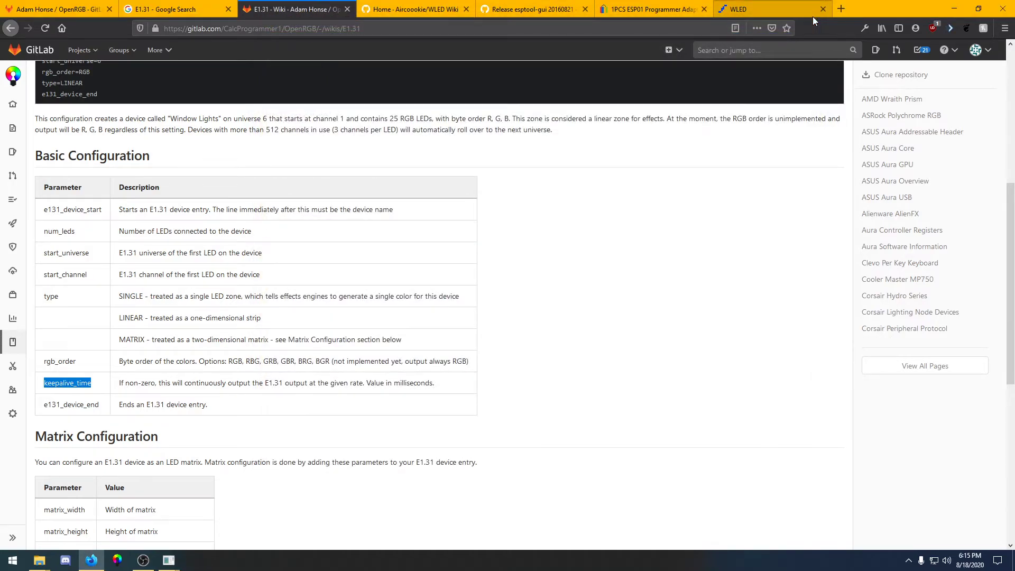
Open WLED's Sync Interfaces settings, keep the network DMX type as E1.31 (sACN), and enable Multicast
{"action": "left_click", "coordinate": [772, 5]}
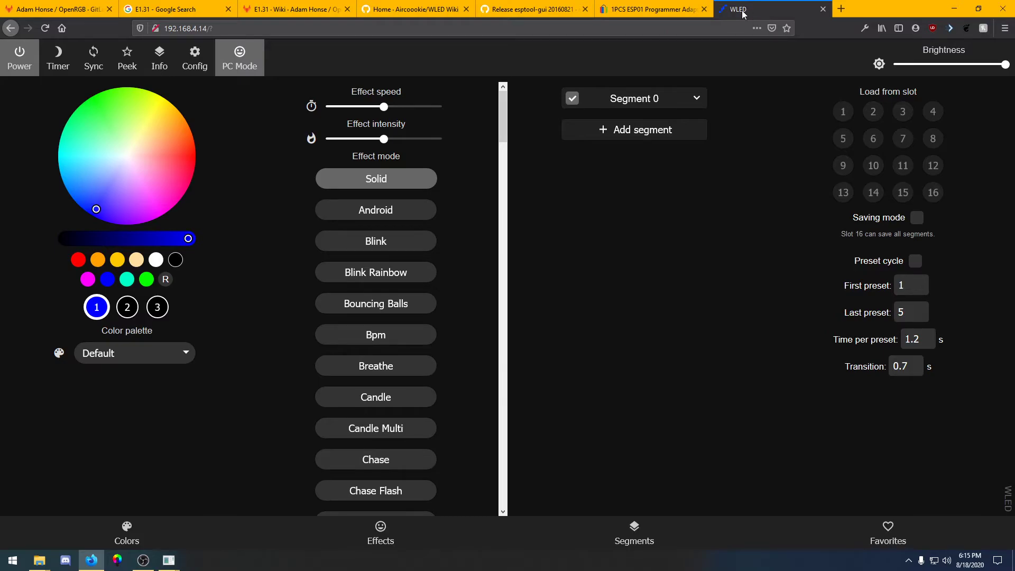
{"action": "left_click", "coordinate": [201, 54]}
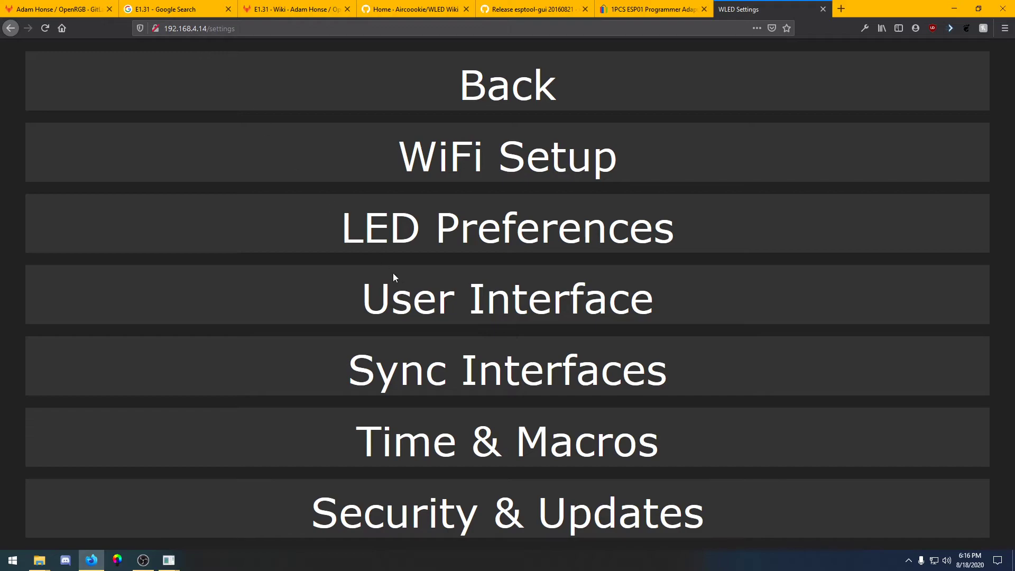
{"action": "left_click", "coordinate": [432, 365]}
{"action": "scroll", "coordinate": [430, 338], "scroll_direction": "down", "scroll_amount": 5}
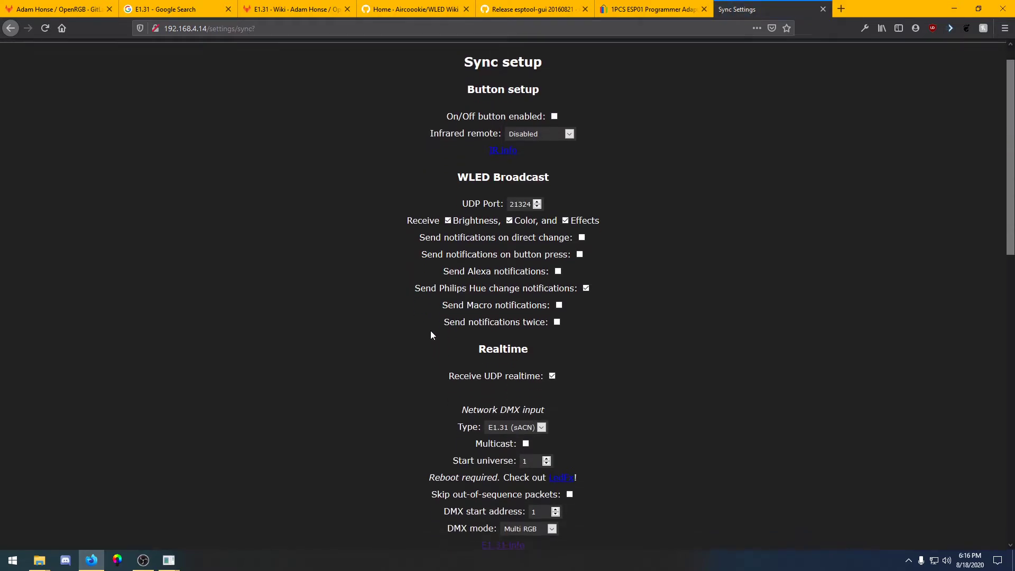
{"action": "scroll", "coordinate": [419, 319], "scroll_direction": "down", "scroll_amount": 3}
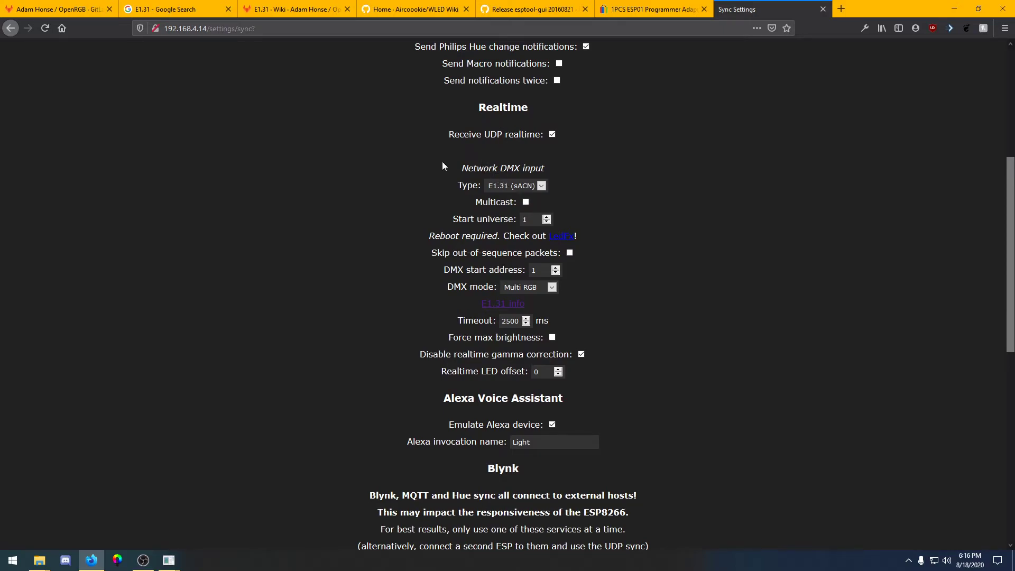
{"action": "left_click_drag", "start_coordinate": [446, 166], "coordinate": [579, 168]}
{"action": "left_click", "coordinate": [579, 169]}
{"action": "left_click", "coordinate": [510, 190]}
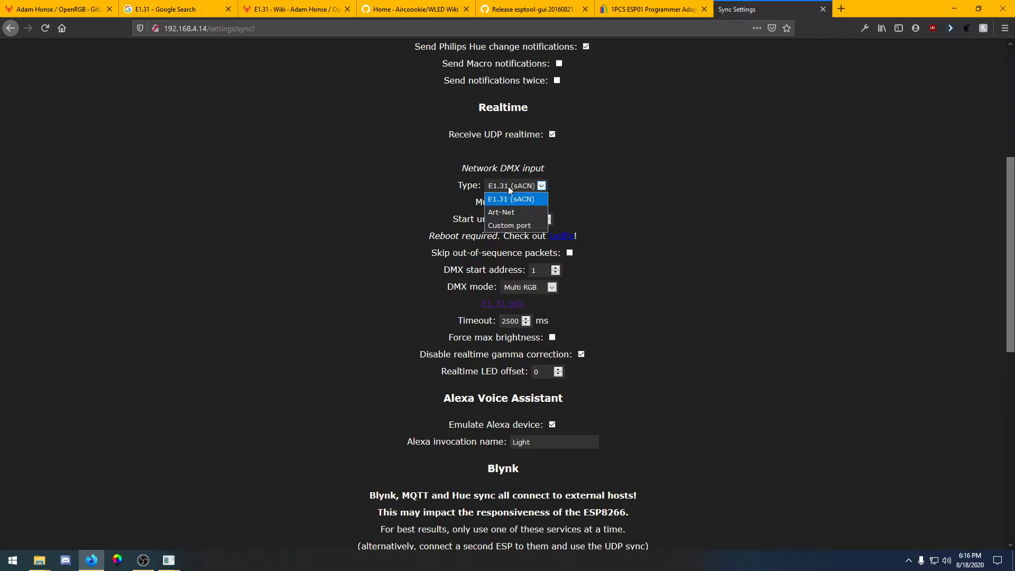
{"action": "left_click", "coordinate": [504, 198]}
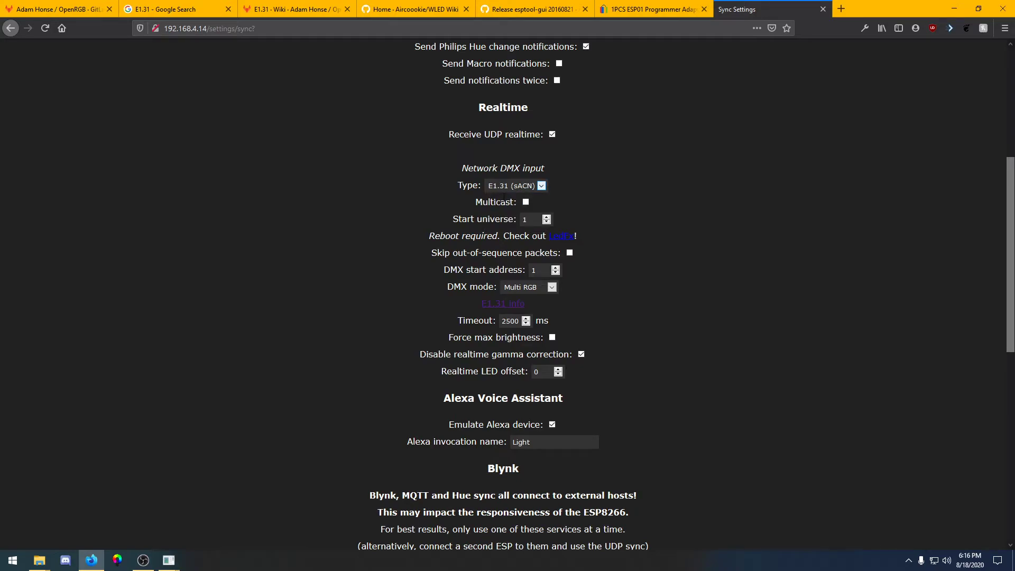
{"action": "left_click", "coordinate": [526, 203]}
{"action": "scroll", "coordinate": [458, 237], "scroll_direction": "down", "scroll_amount": 1}
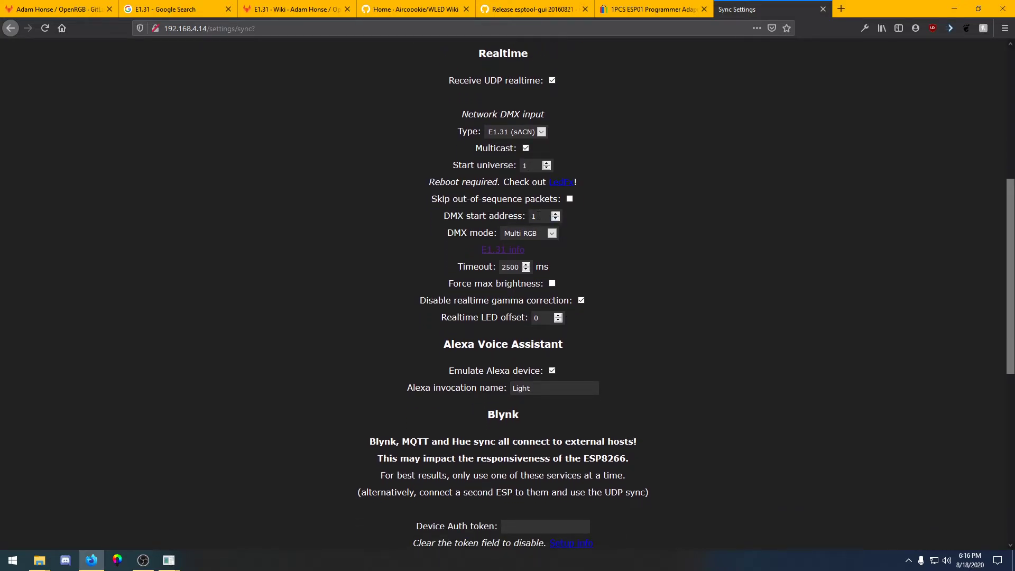
Reopen e131.txt from the OpenRGB folder to review its contents, then minimize it
{"action": "left_click", "coordinate": [39, 559]}
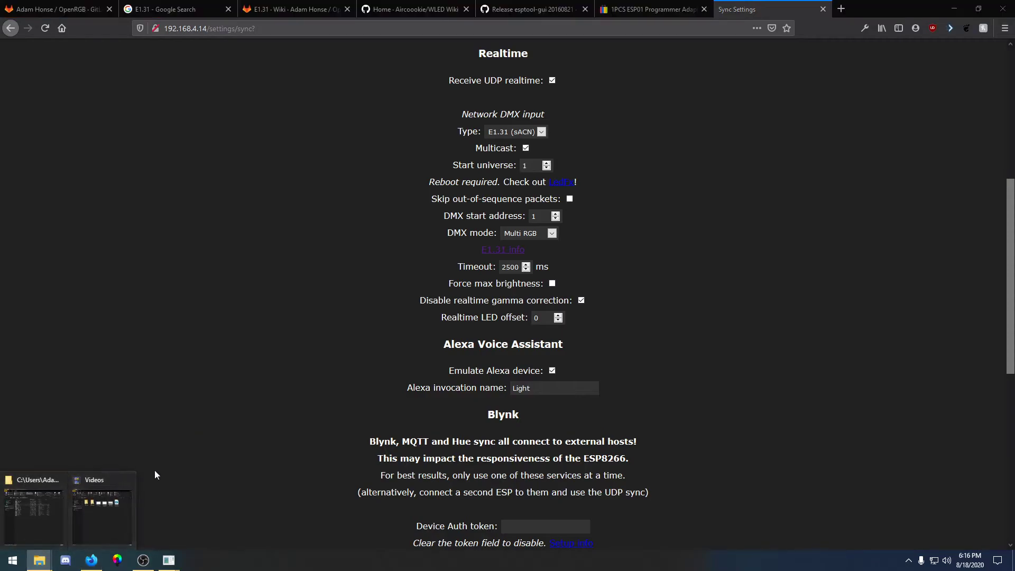
{"action": "left_click", "coordinate": [52, 509]}
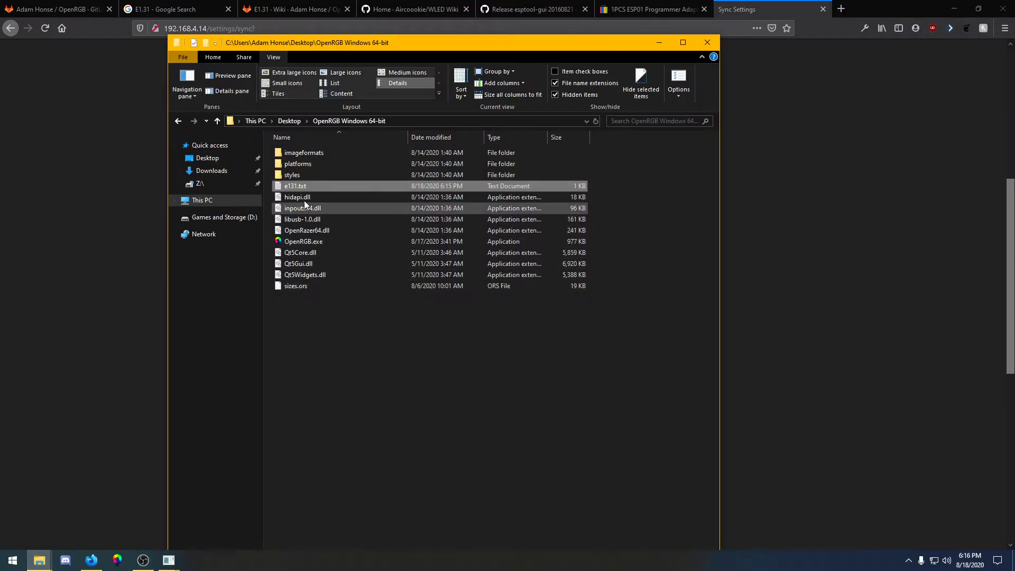
{"action": "double_click", "coordinate": [312, 187]}
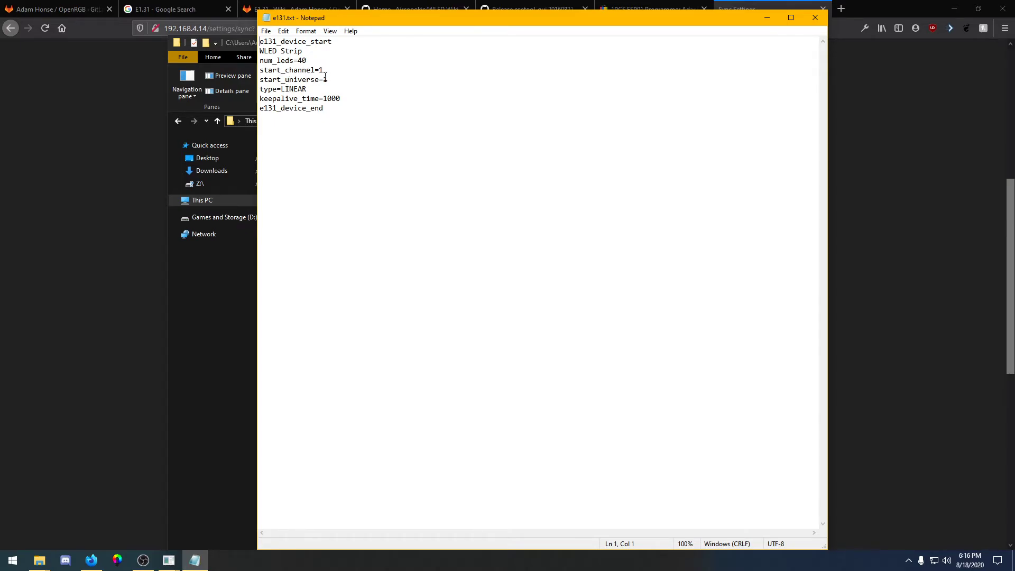
{"action": "left_click", "coordinate": [765, 18]}
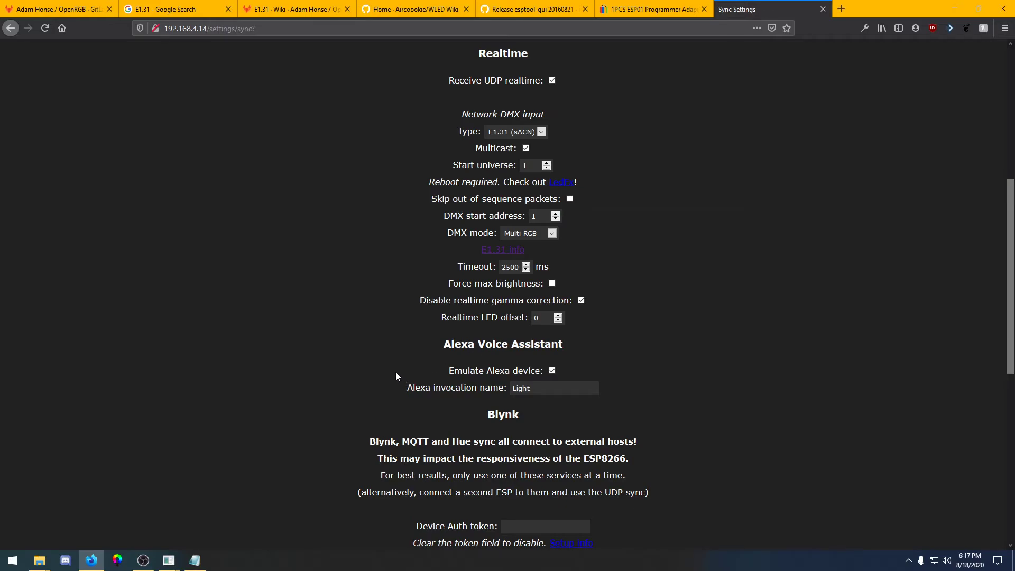
Save the WLED sync settings and turn on Peek in the WLED interface
{"action": "scroll", "coordinate": [397, 376], "scroll_direction": "down", "scroll_amount": 8}
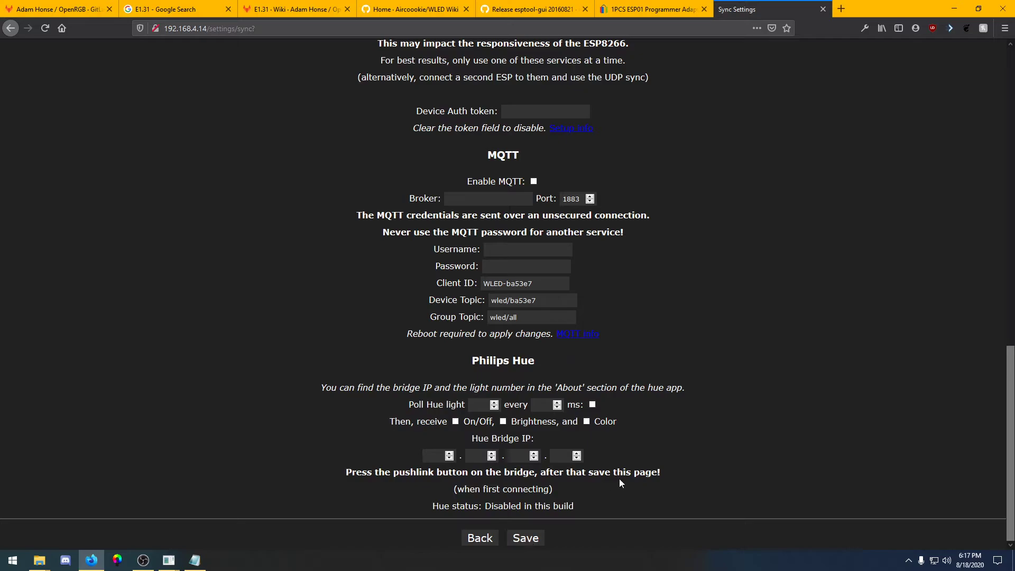
{"action": "left_click", "coordinate": [526, 538]}
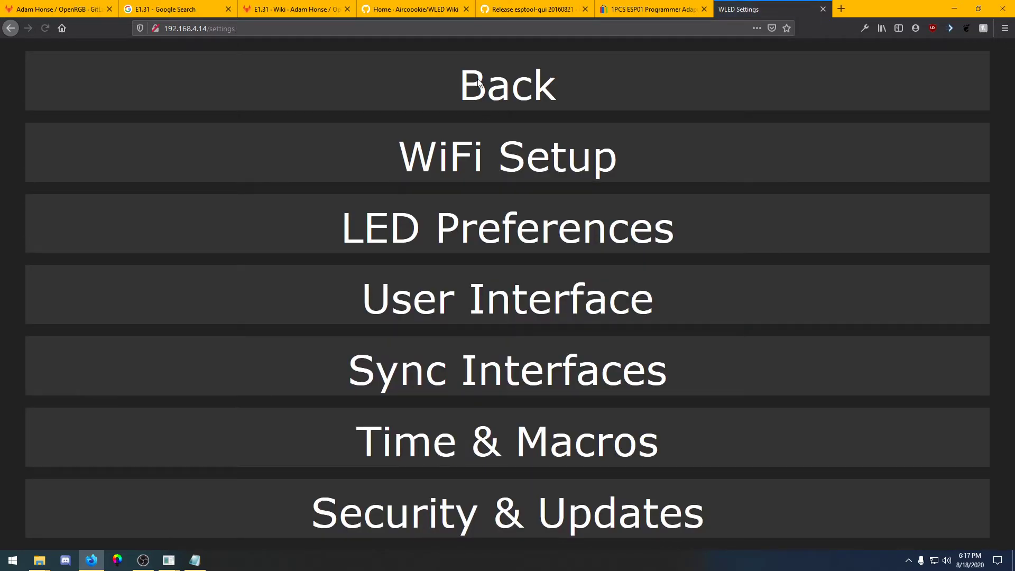
{"action": "left_click", "coordinate": [478, 82]}
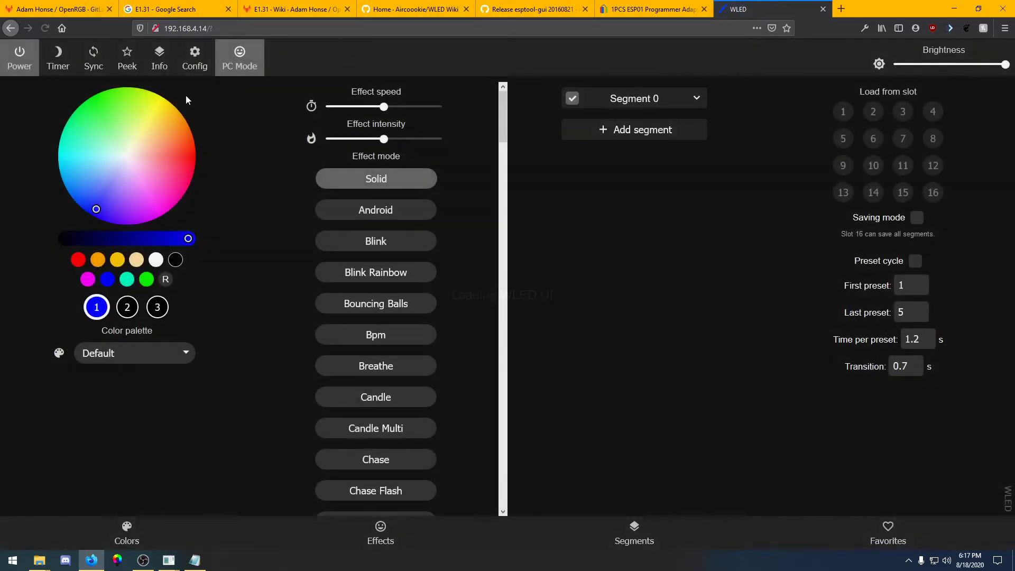
{"action": "left_click", "coordinate": [128, 62]}
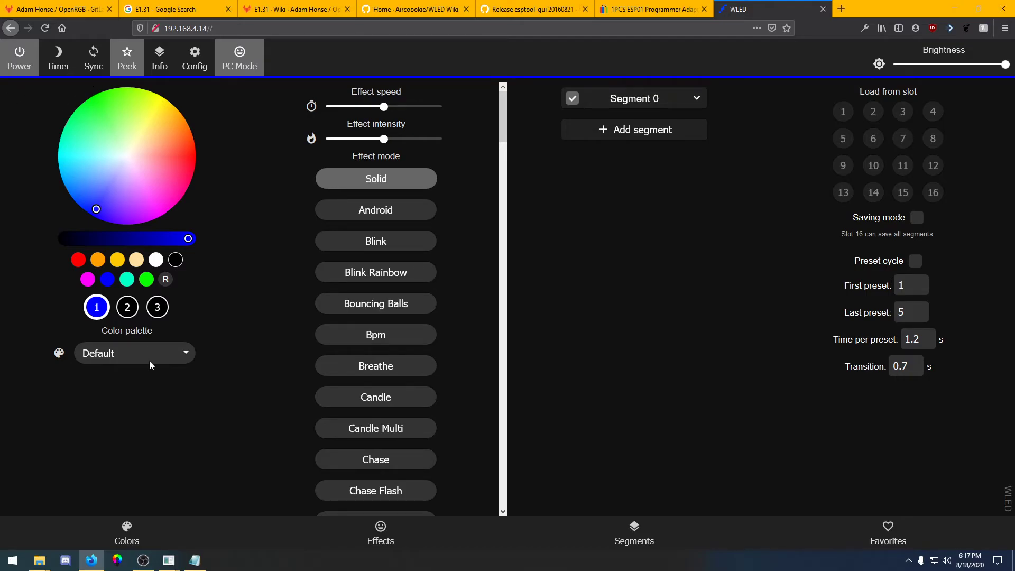
Launch OpenRGB.exe from the OpenRGB folder and scroll its device list to find the E1.31 device
{"action": "left_click", "coordinate": [39, 558]}
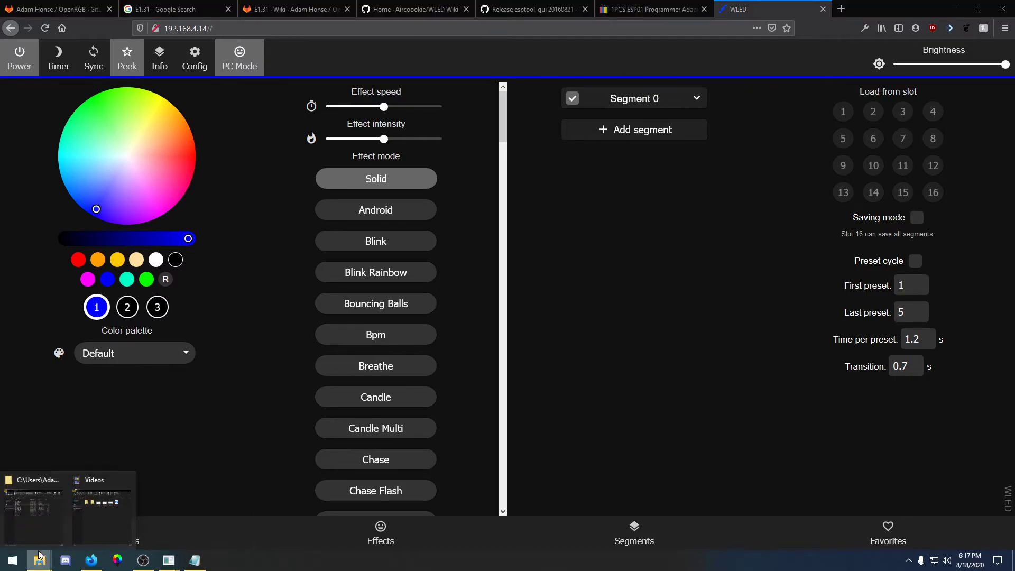
{"action": "left_click", "coordinate": [49, 521]}
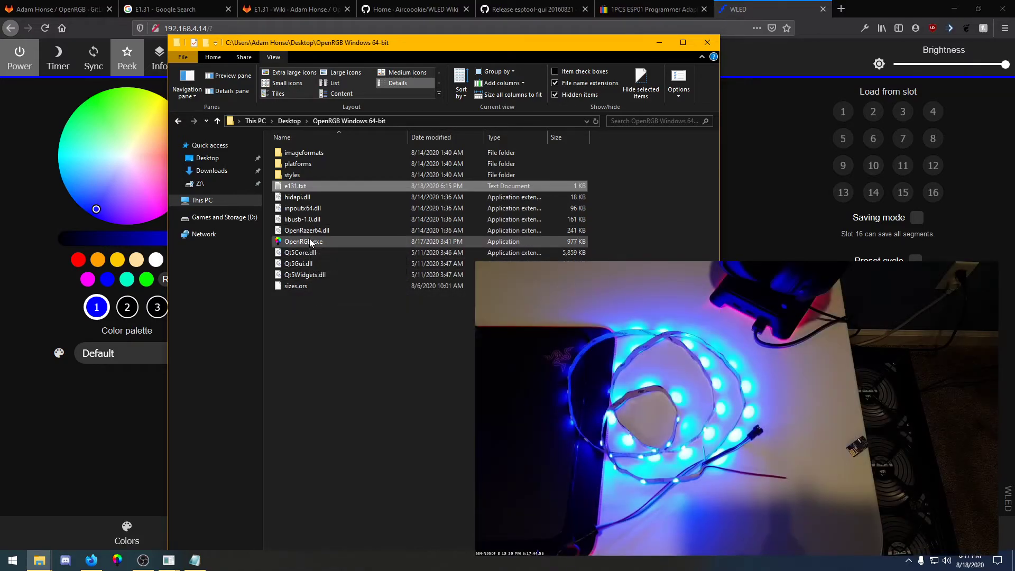
{"action": "double_click", "coordinate": [311, 242]}
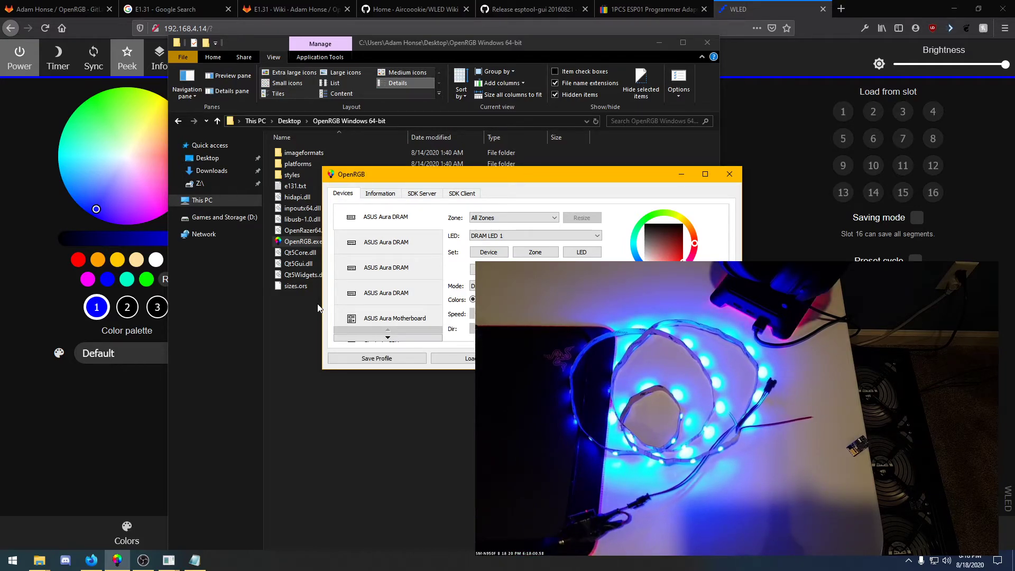
{"action": "scroll", "coordinate": [384, 283], "scroll_direction": "down", "scroll_amount": 6}
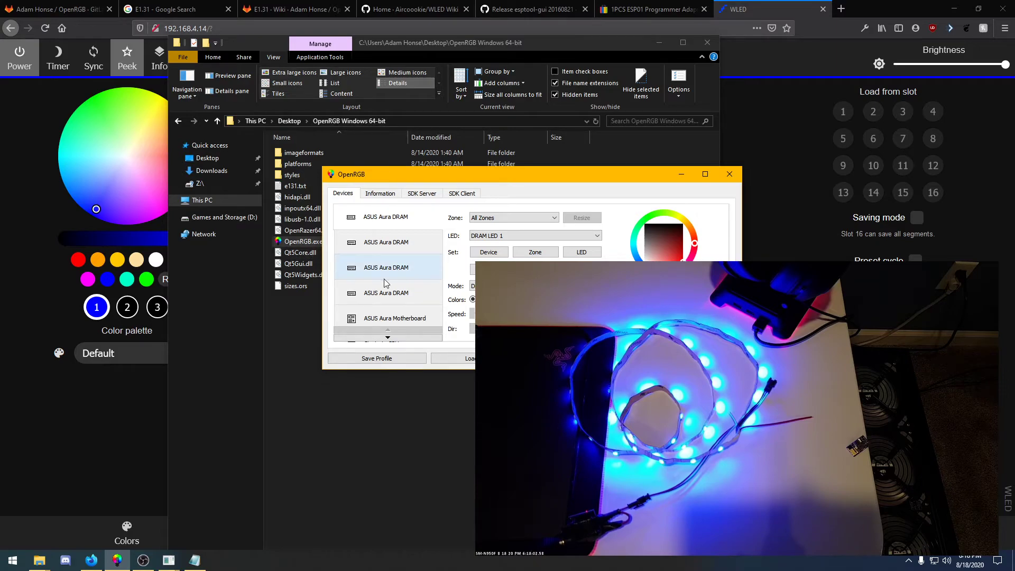
{"action": "scroll", "coordinate": [385, 282], "scroll_direction": "down", "scroll_amount": 1}
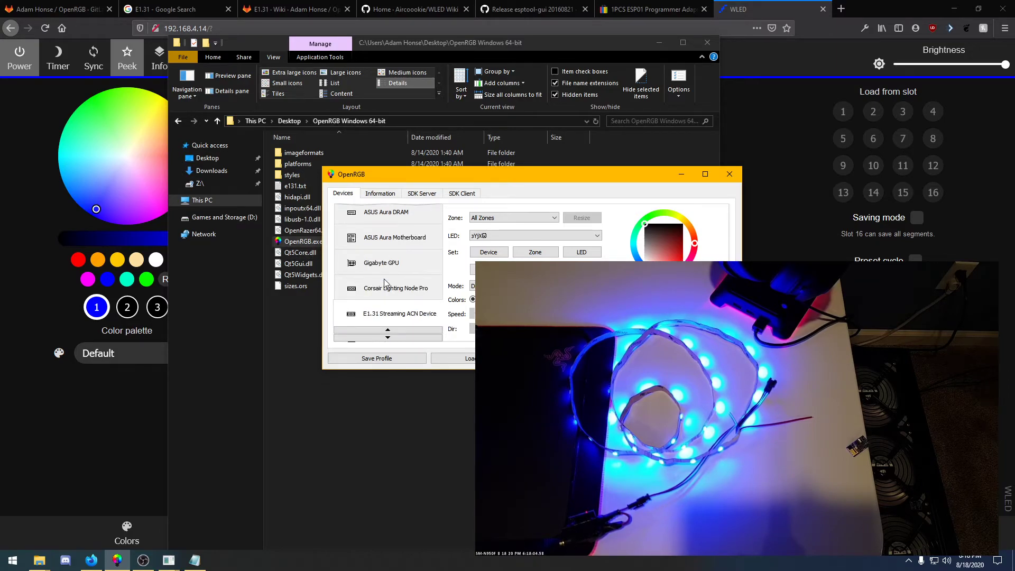
{"action": "scroll", "coordinate": [384, 283], "scroll_direction": "up", "scroll_amount": 5}
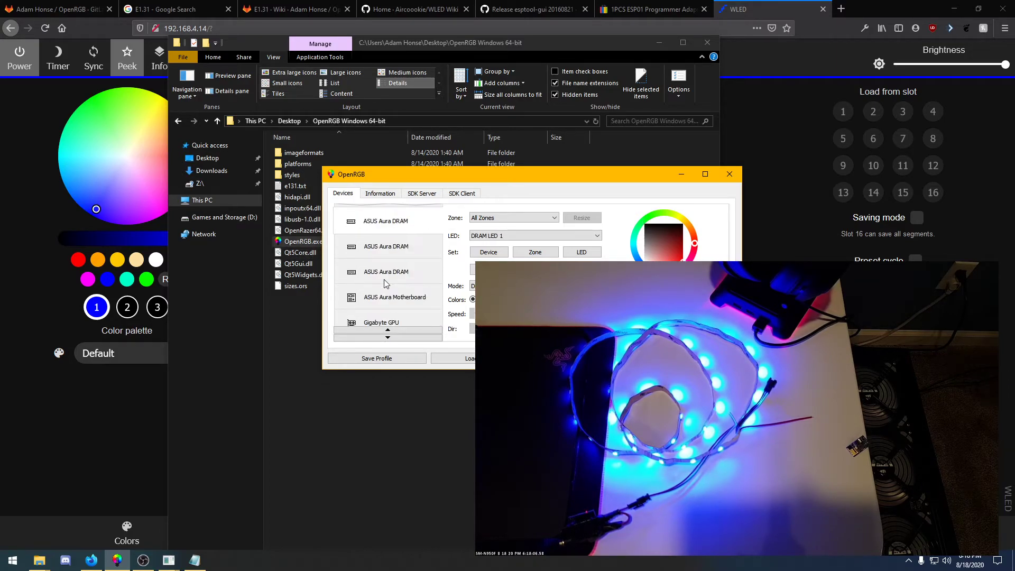
Reopen WLED's Sync Interfaces settings, set the E1.31 timeout to 10000 ms, and save
{"action": "left_click", "coordinate": [29, 211]}
{"action": "left_click", "coordinate": [205, 69]}
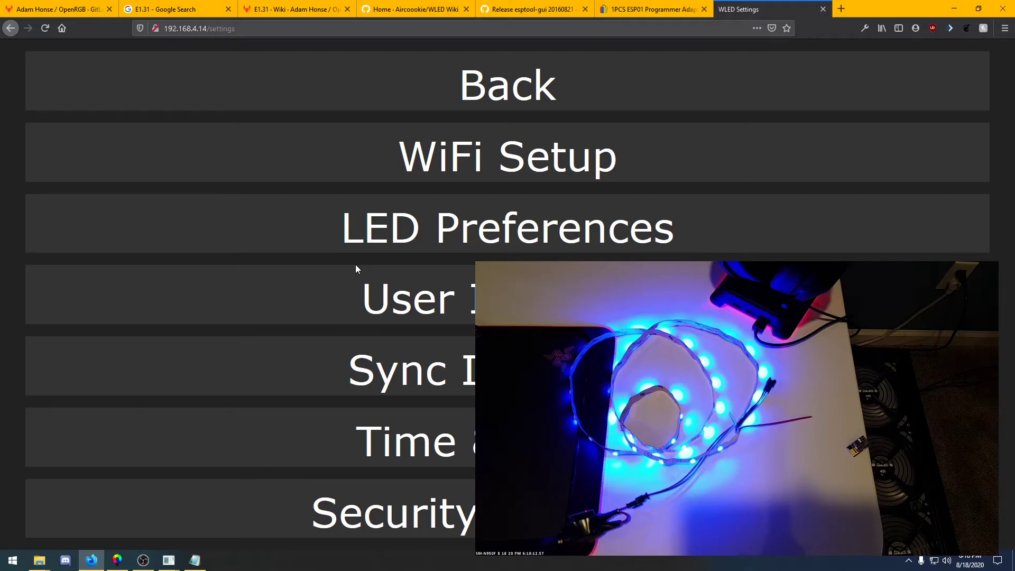
{"action": "left_click", "coordinate": [439, 344]}
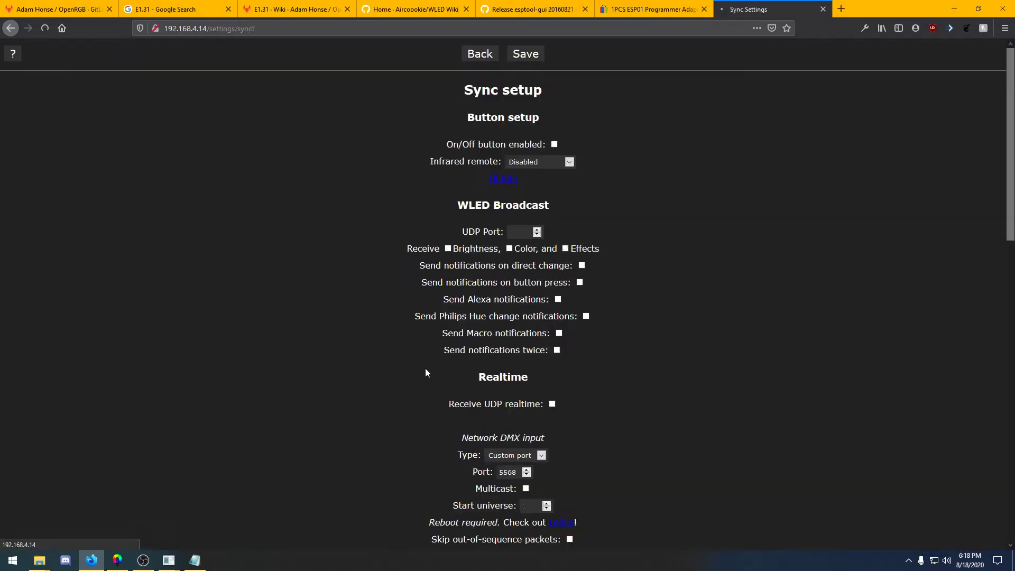
{"action": "scroll", "coordinate": [426, 368], "scroll_direction": "down", "scroll_amount": 3}
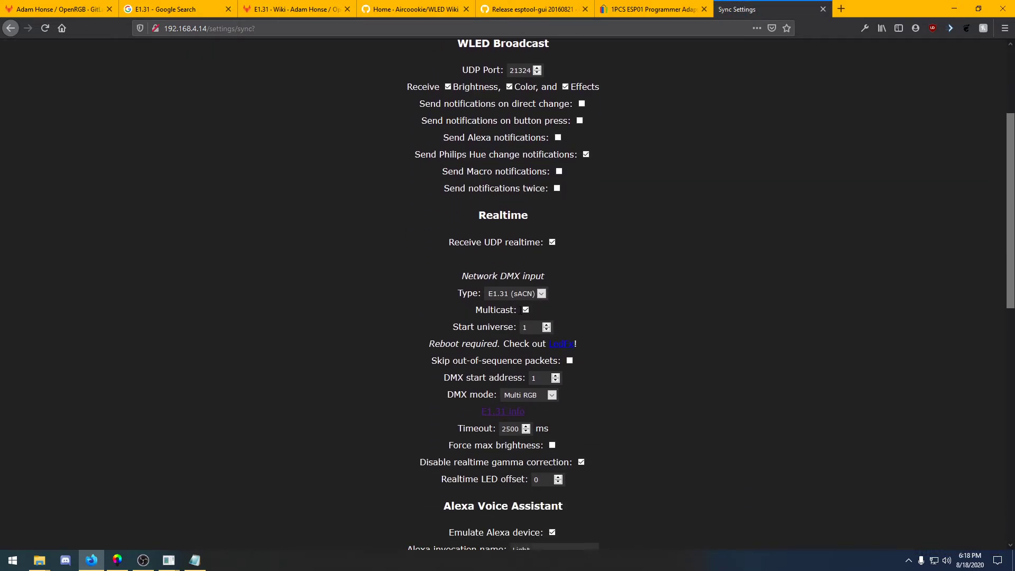
{"action": "scroll", "coordinate": [493, 423], "scroll_direction": "down", "scroll_amount": 1}
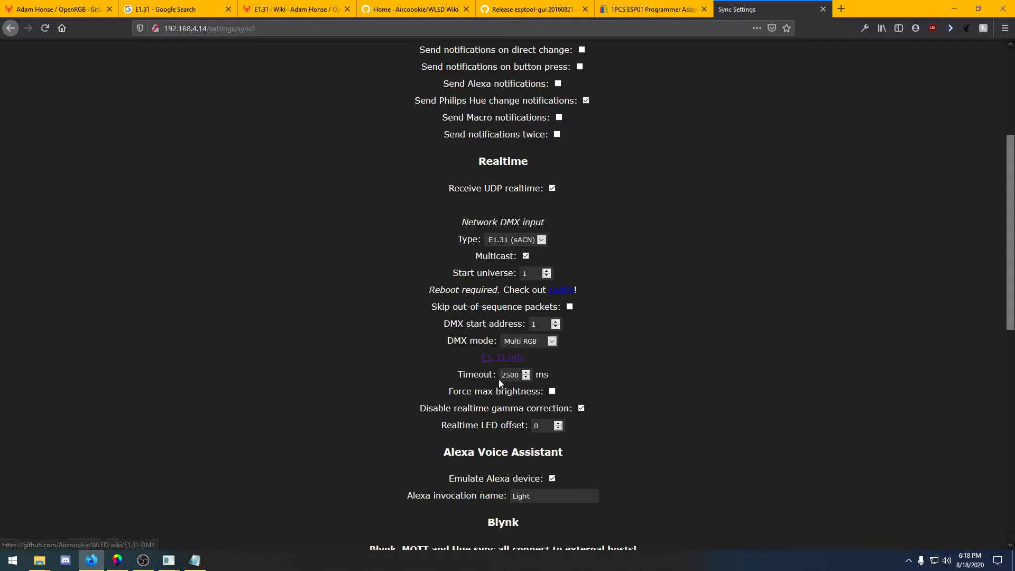
{"action": "left_click_drag", "start_coordinate": [501, 376], "coordinate": [521, 376]}
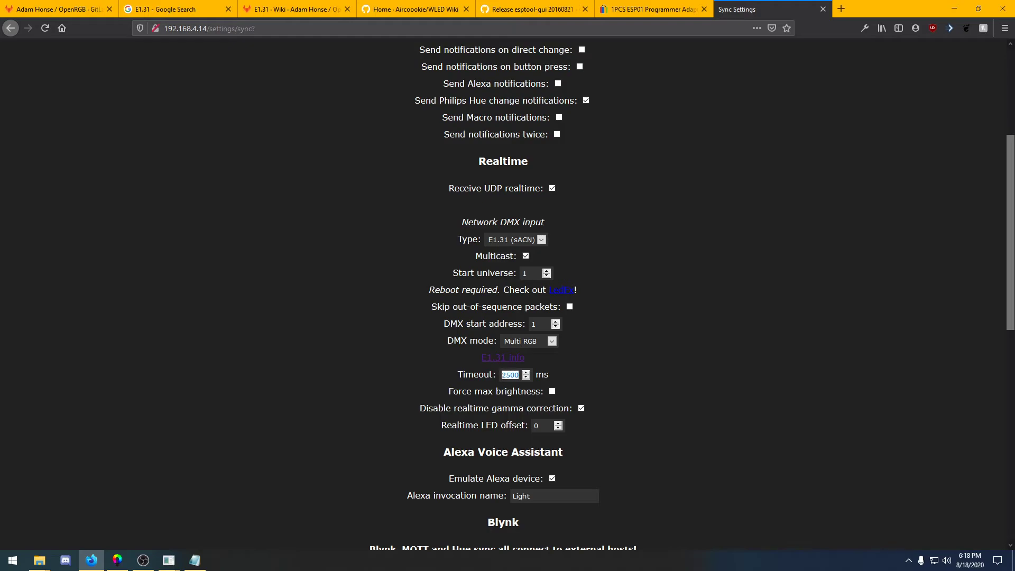
{"action": "type", "text": "10000"}
{"action": "scroll", "coordinate": [652, 358], "scroll_direction": "down", "scroll_amount": 10}
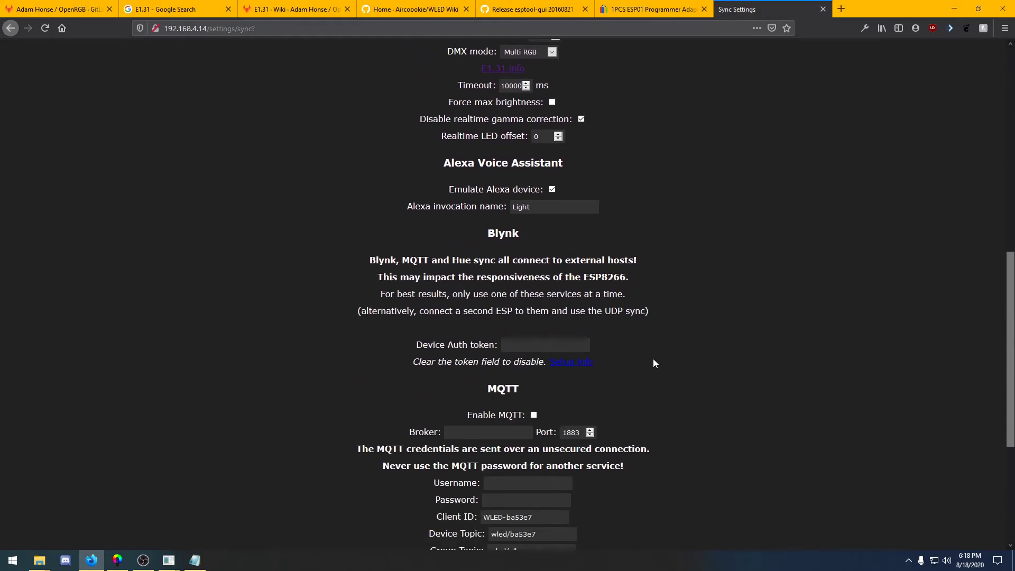
{"action": "left_click", "coordinate": [529, 538]}
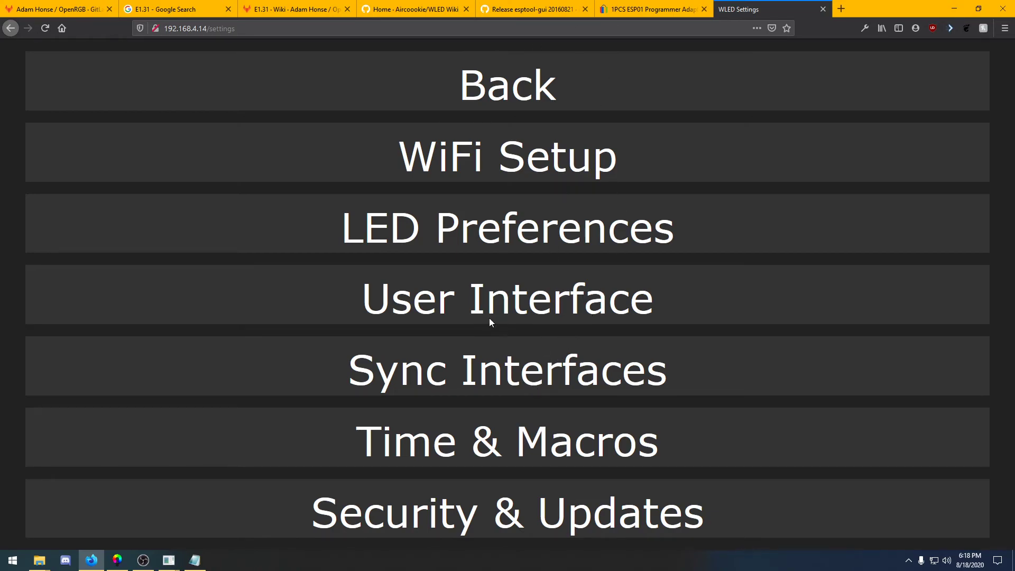
Return to the WLED main page and reload it to check whether it receives live E1.31 data
{"action": "left_click", "coordinate": [117, 560]}
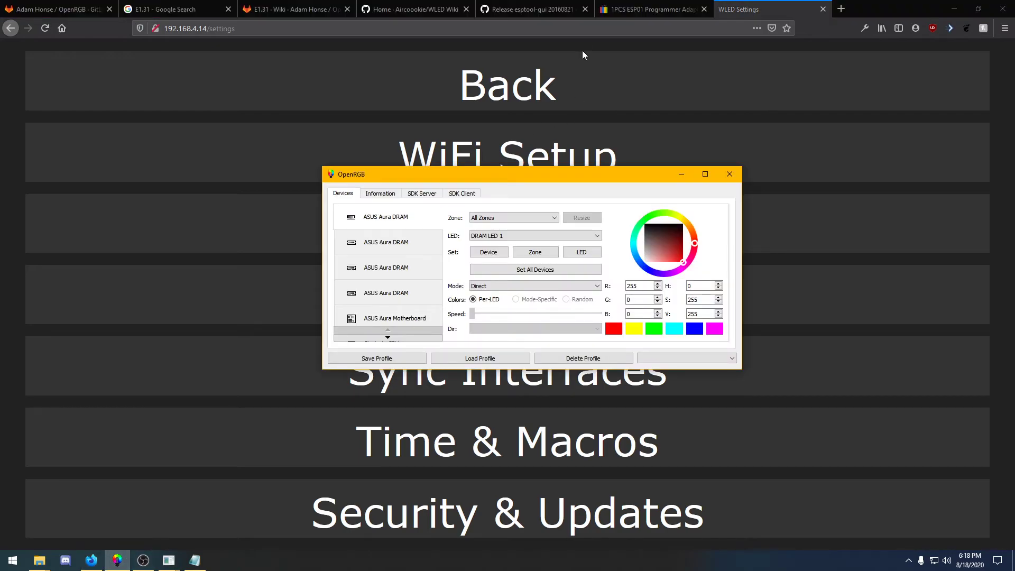
{"action": "left_click", "coordinate": [566, 81]}
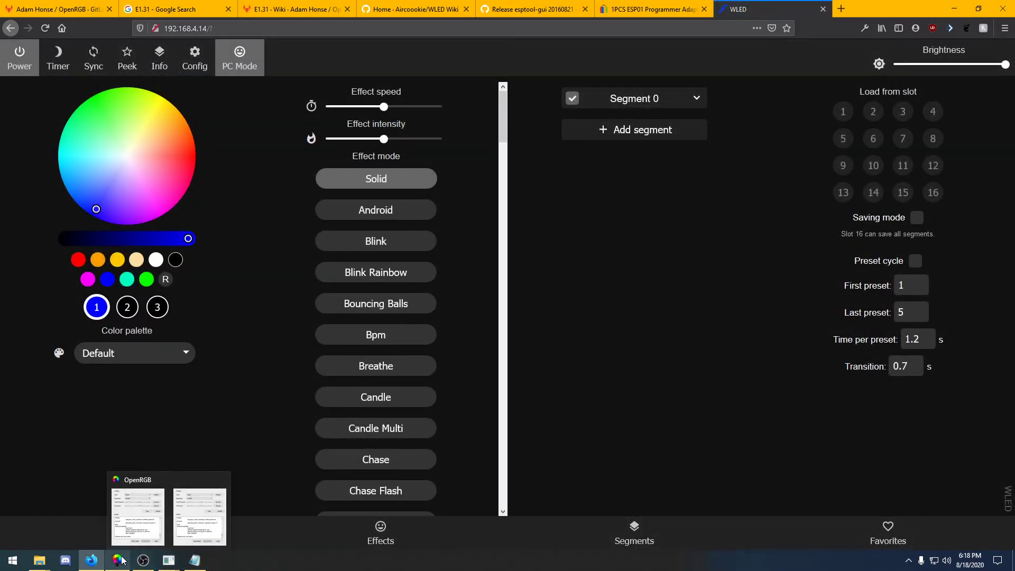
{"action": "left_click", "coordinate": [119, 559]}
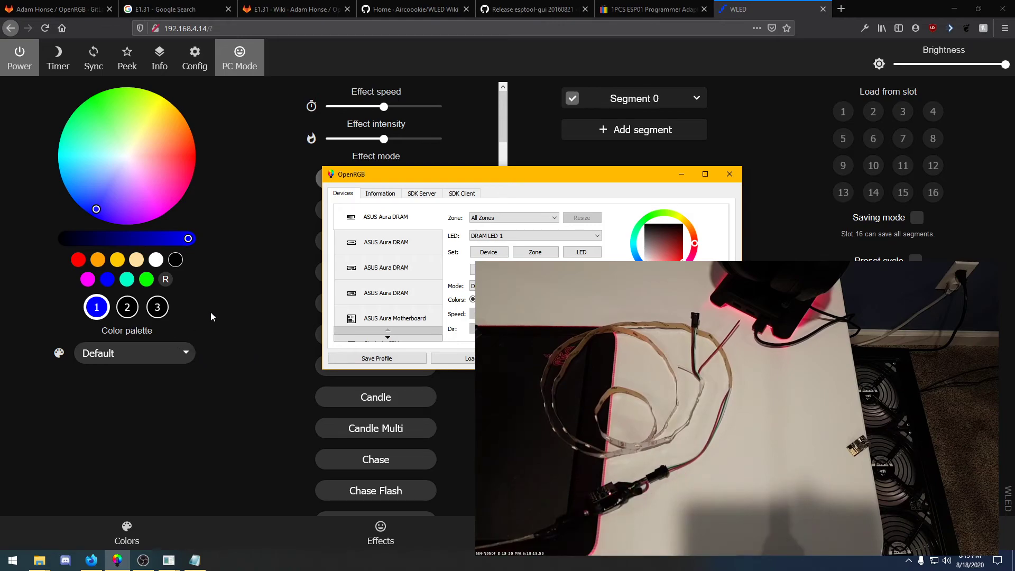
{"action": "left_click", "coordinate": [99, 31]}
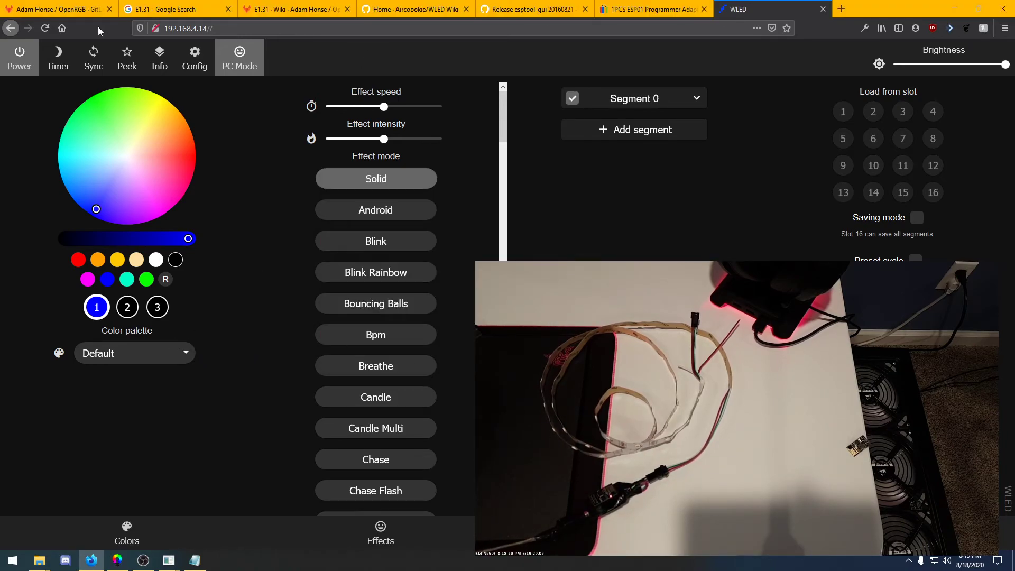
{"action": "left_click", "coordinate": [44, 27]}
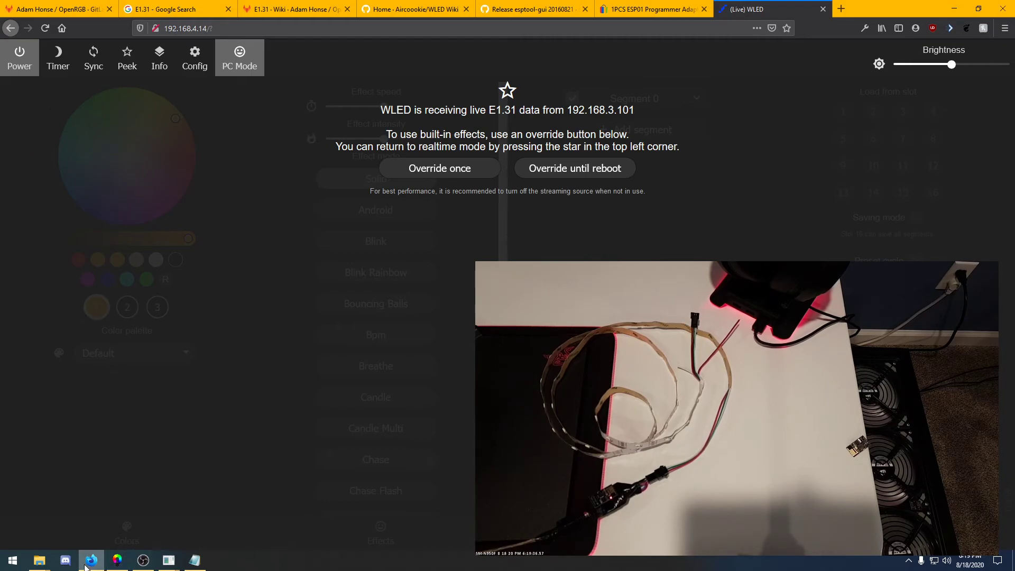
Bring OpenRGB forward, move its window up, and set all devices to blue
{"action": "left_click", "coordinate": [114, 563]}
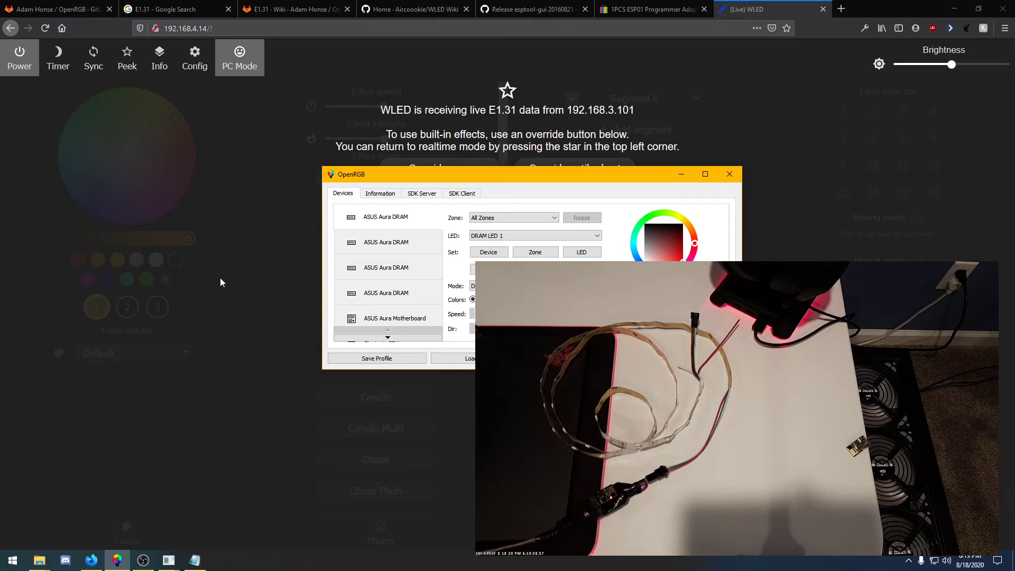
{"action": "left_click_drag", "start_coordinate": [489, 180], "coordinate": [474, 61]}
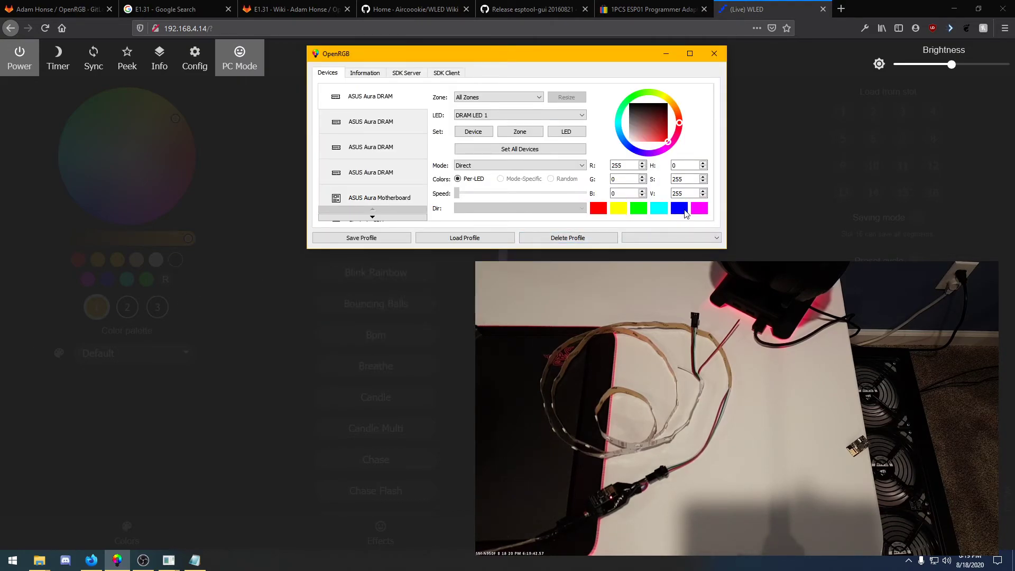
{"action": "left_click", "coordinate": [701, 210]}
{"action": "left_click", "coordinate": [686, 210]}
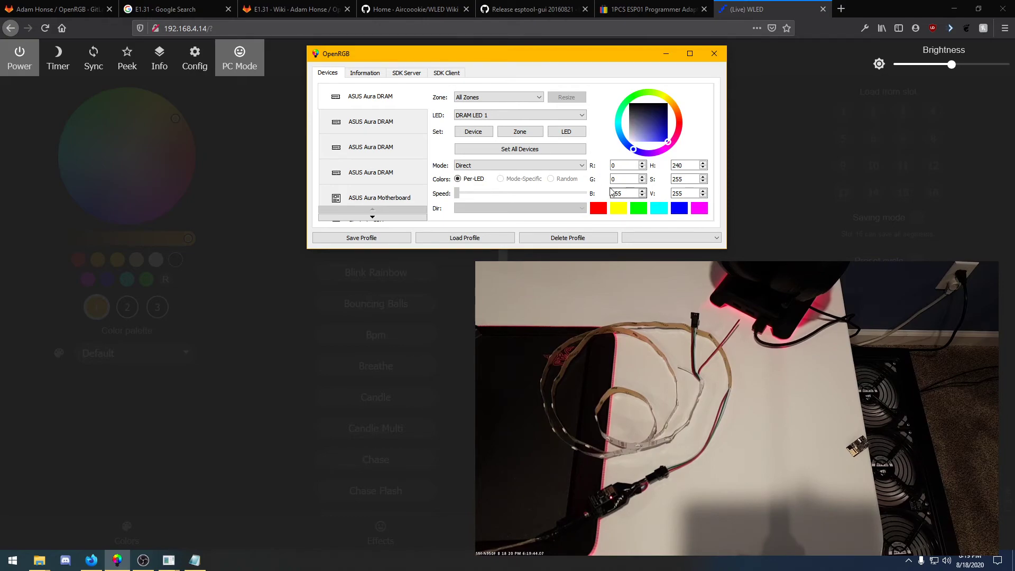
{"action": "left_click", "coordinate": [544, 152]}
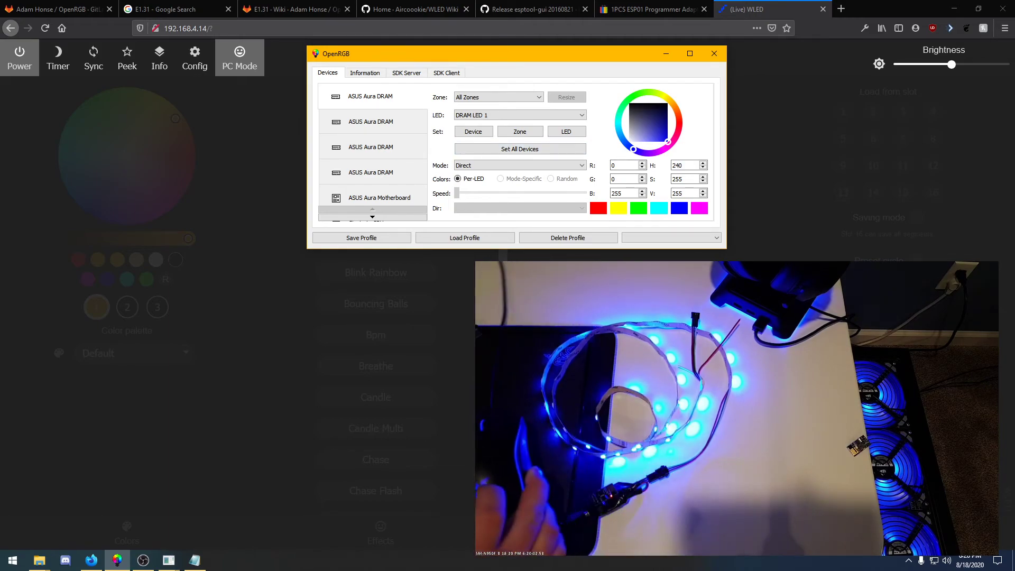
Set all devices to green, then to red in OpenRGB
{"action": "left_click", "coordinate": [638, 207]}
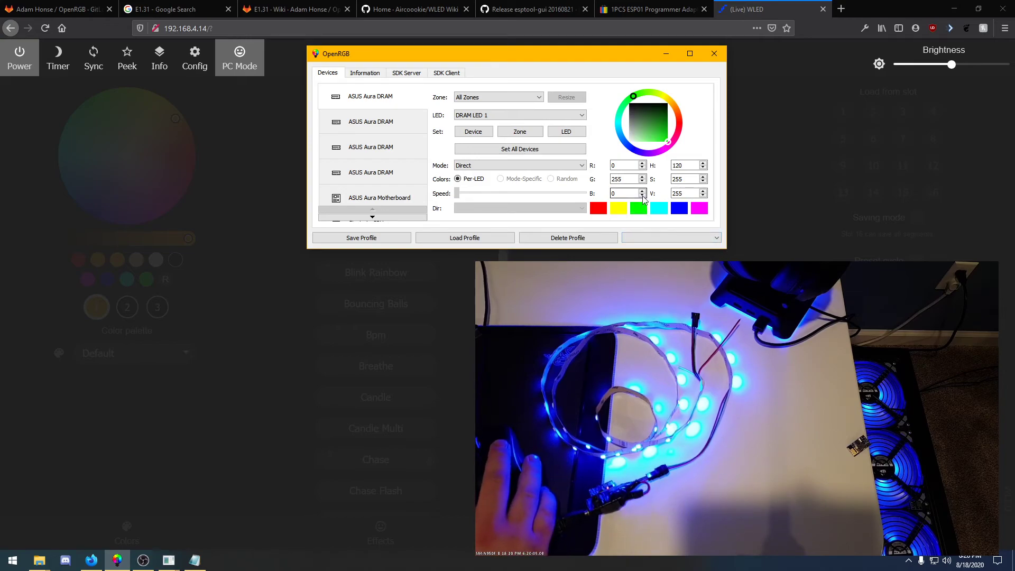
{"action": "left_click", "coordinate": [580, 153]}
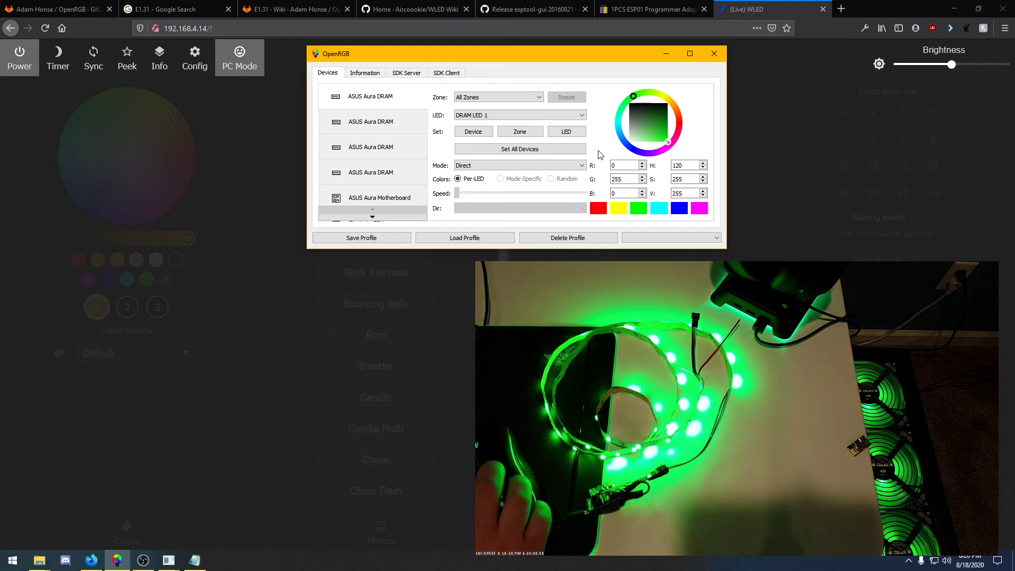
{"action": "left_click", "coordinate": [599, 210]}
{"action": "left_click", "coordinate": [518, 150]}
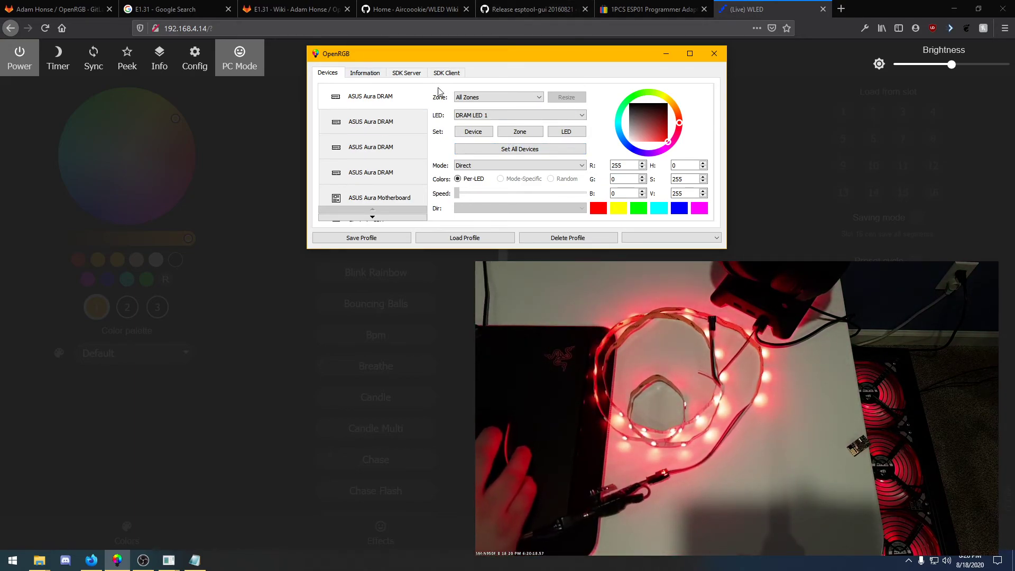
Start OpenRGB's SDK server on port 6742 and minimize the window
{"action": "left_click", "coordinate": [410, 75]}
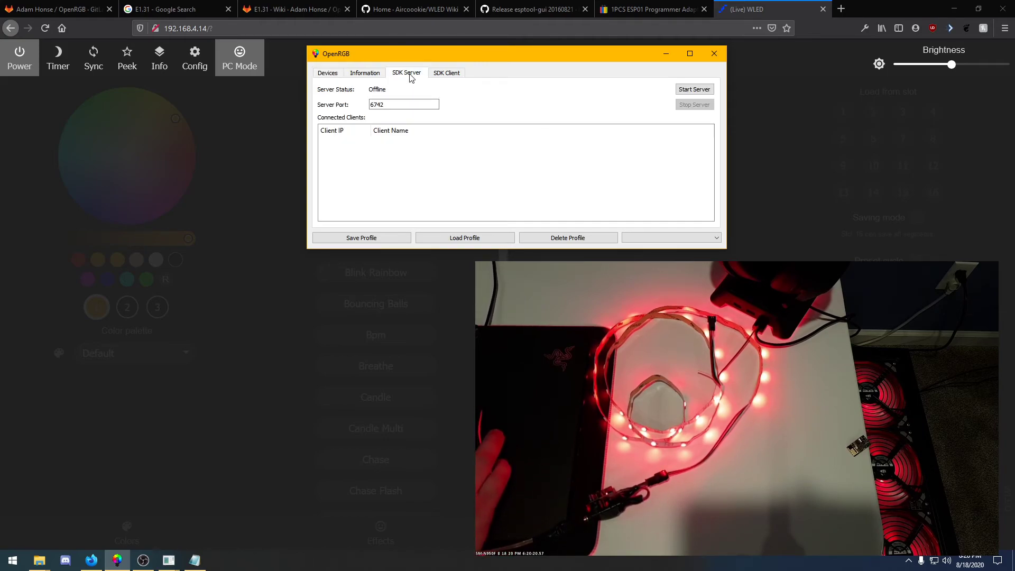
{"action": "left_click", "coordinate": [695, 90]}
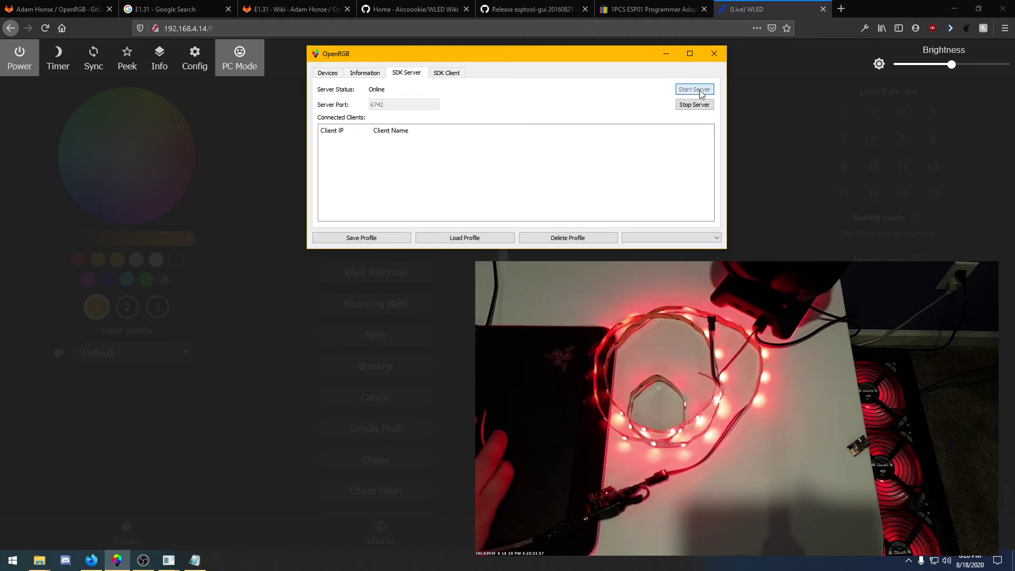
{"action": "left_click", "coordinate": [666, 54]}
Open the Keyboard Visualizer Windows 64-bit folder on the Desktop and launch KeyboardVisualizer.exe
{"action": "mouse_move", "coordinate": [40, 560]}
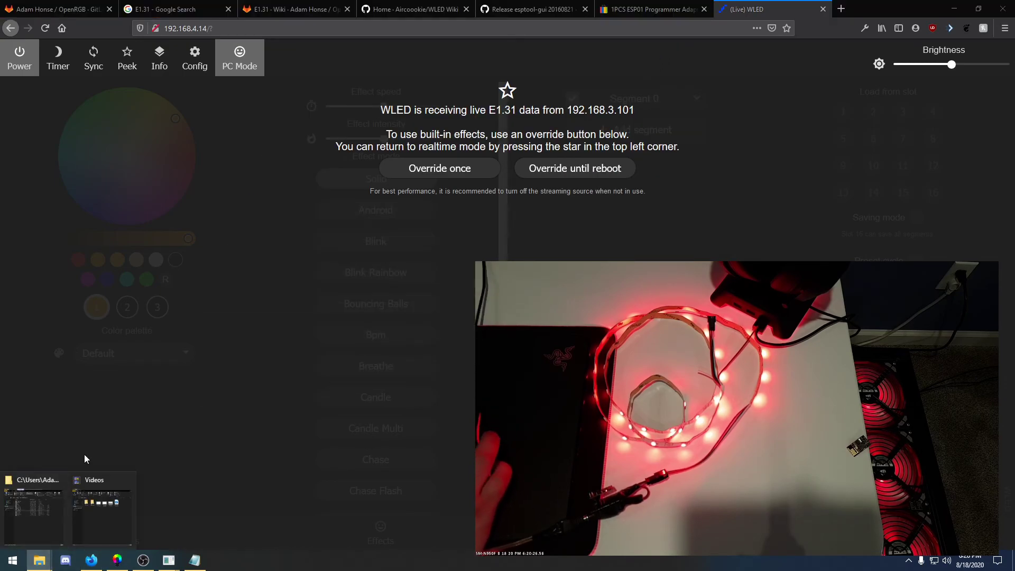
{"action": "left_click", "coordinate": [46, 520]}
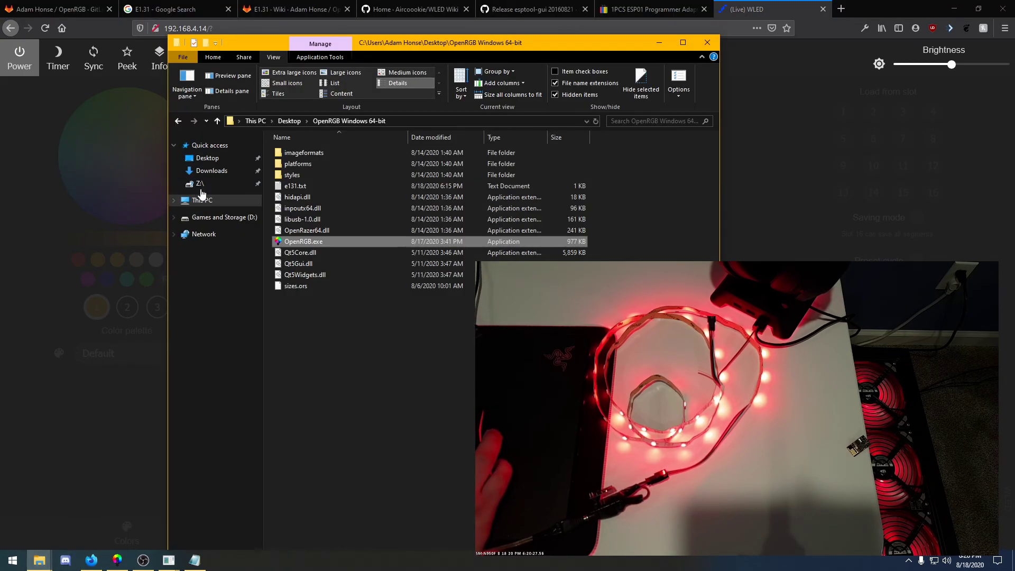
{"action": "left_click", "coordinate": [289, 121]}
{"action": "double_click", "coordinate": [372, 164]}
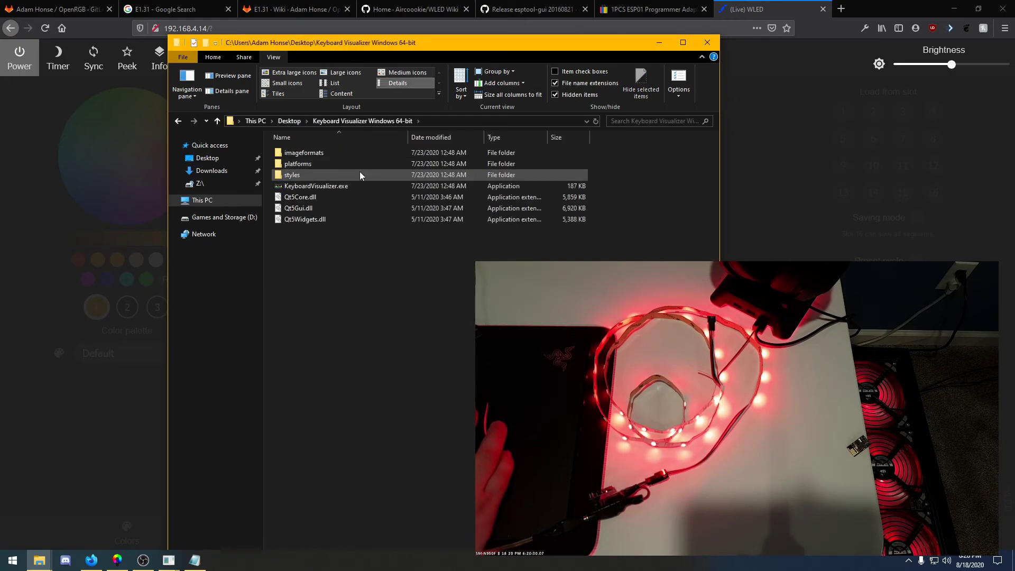
{"action": "double_click", "coordinate": [328, 185]}
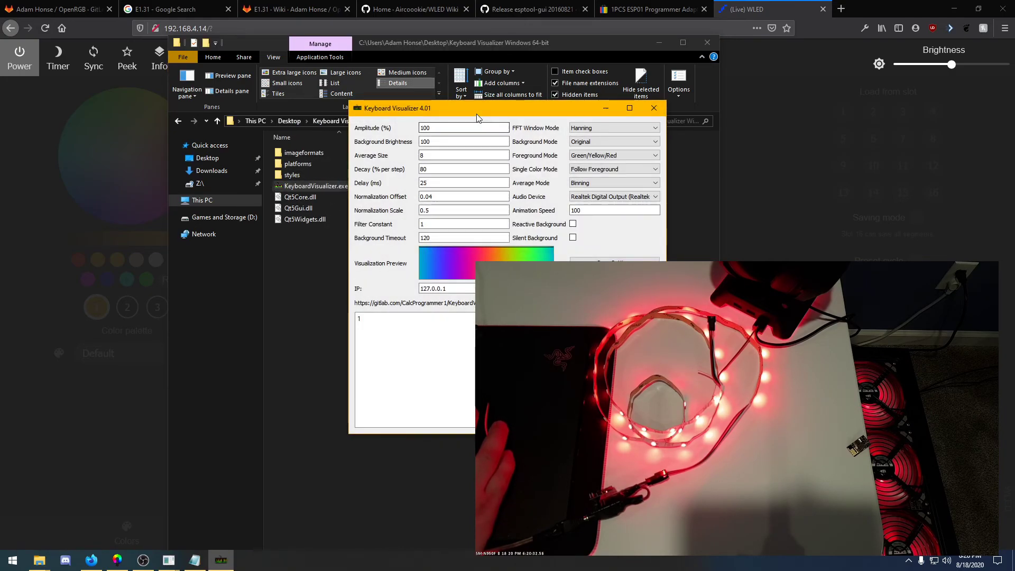
Move the Keyboard Visualizer window and connect it to the OpenRGB server at 127.0.0.1 port 6742
{"action": "left_click_drag", "start_coordinate": [484, 109], "coordinate": [316, 84]}
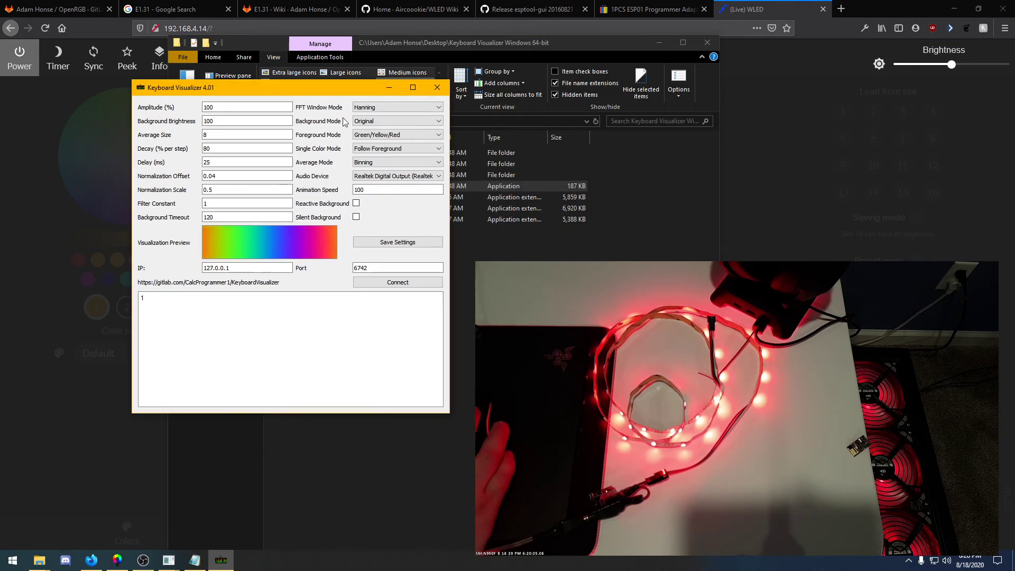
{"action": "left_click", "coordinate": [381, 283]}
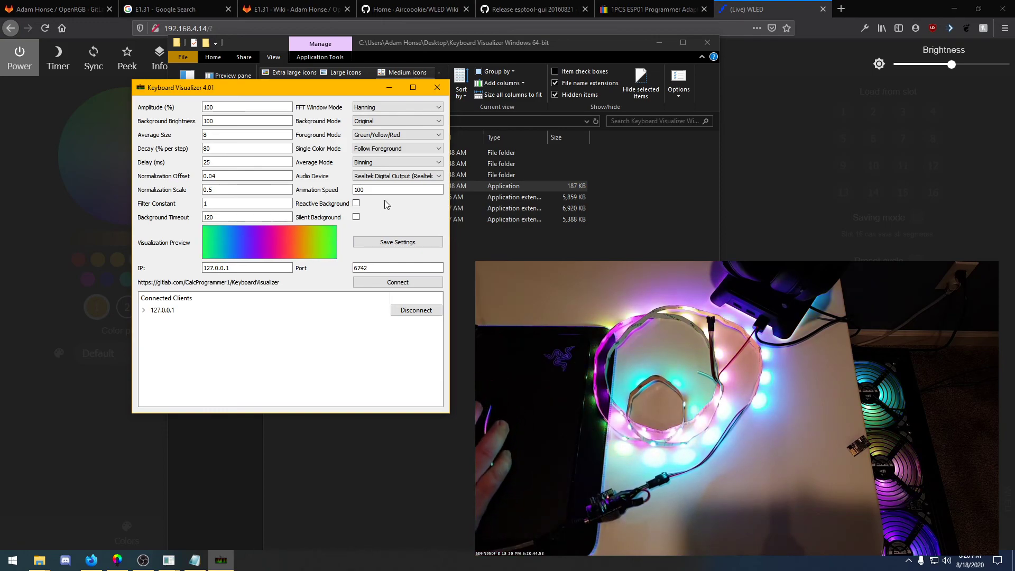
Set Keyboard Visualizer's background mode to Rainbow
{"action": "left_click", "coordinate": [389, 121]}
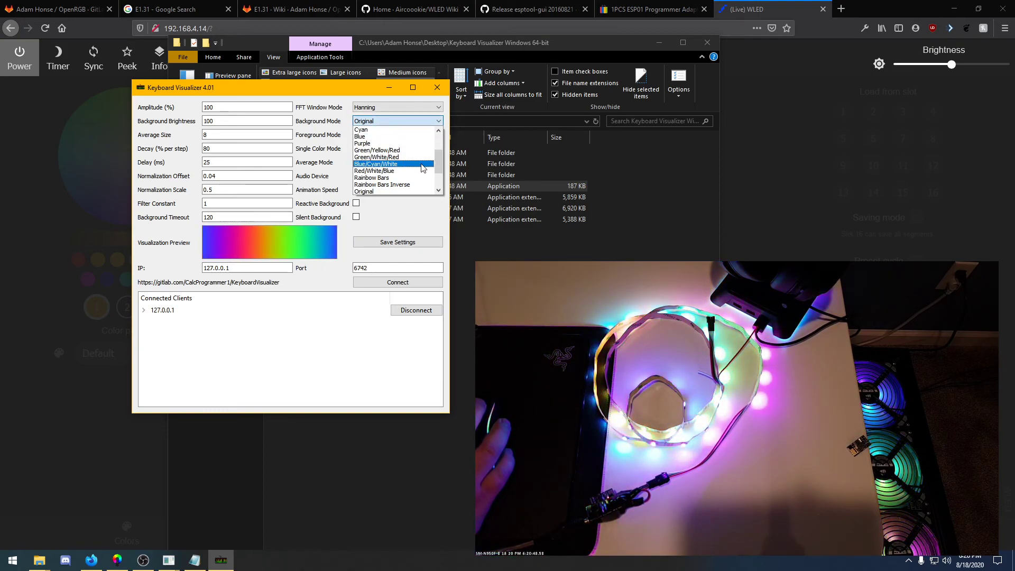
{"action": "scroll", "coordinate": [439, 190], "scroll_direction": "down", "scroll_amount": 2}
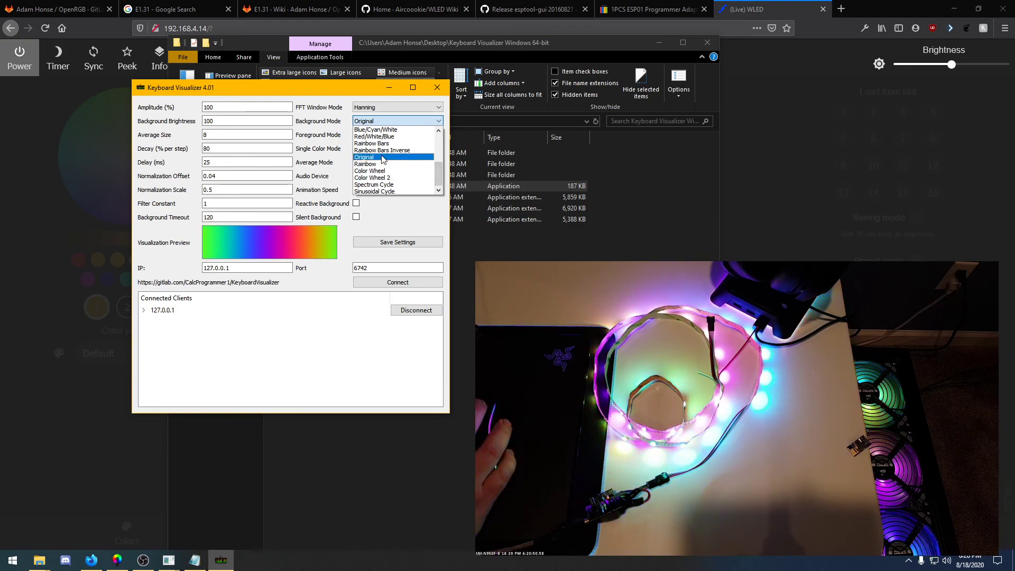
{"action": "left_click", "coordinate": [373, 165]}
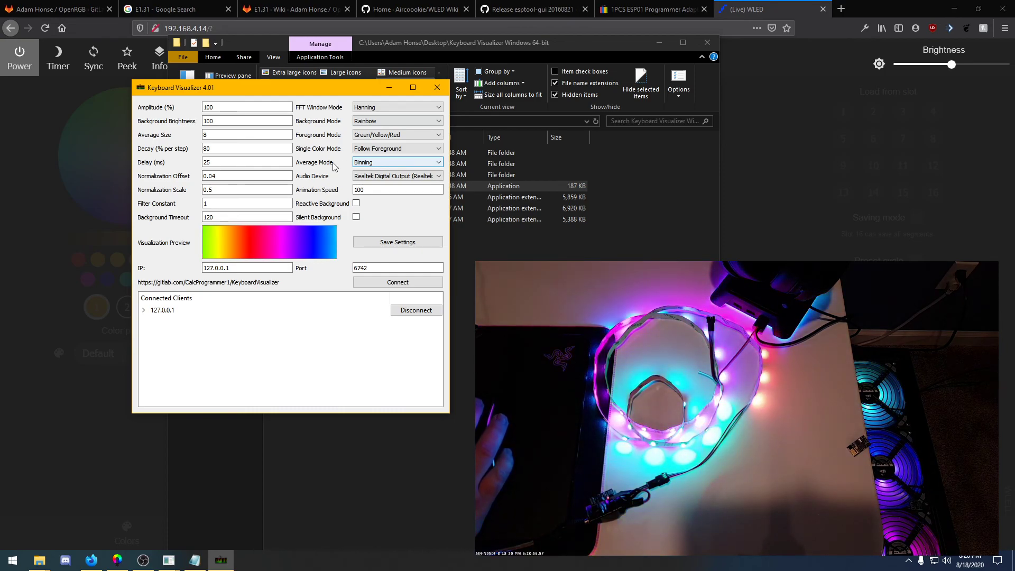
{"action": "left_click", "coordinate": [376, 190]}
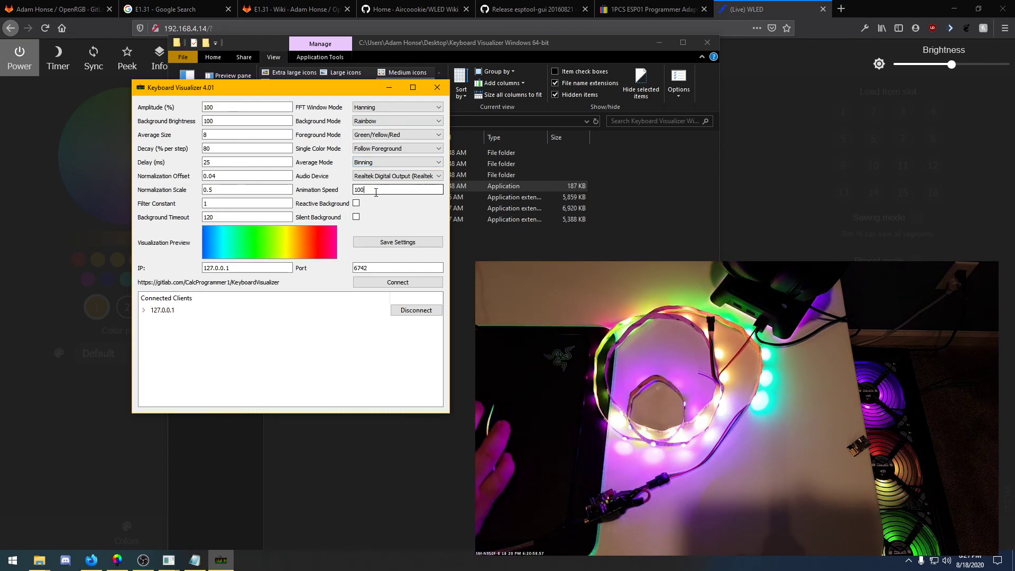
{"action": "type", "text": "0"}
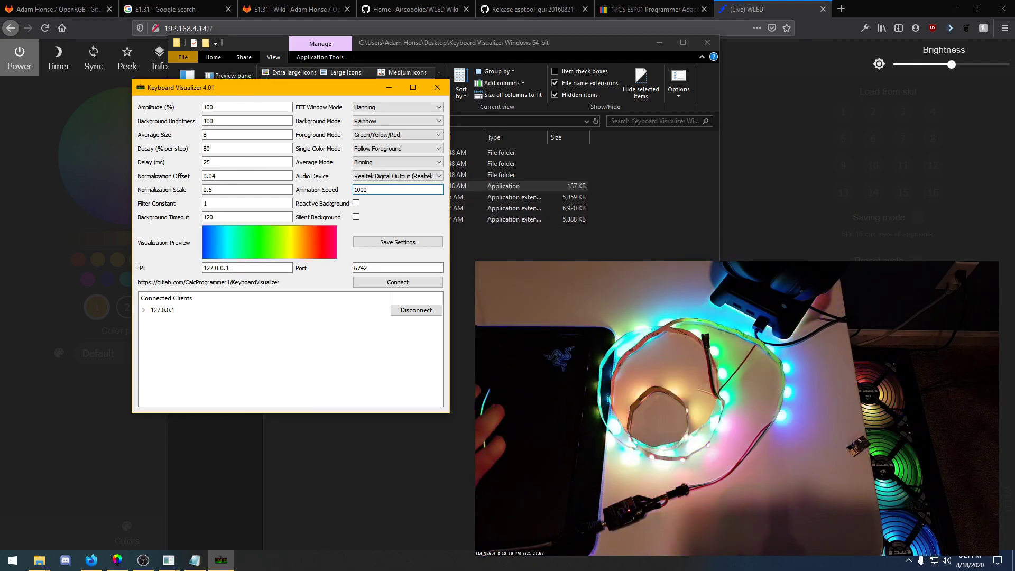
{"action": "key", "text": "BackSpace"}
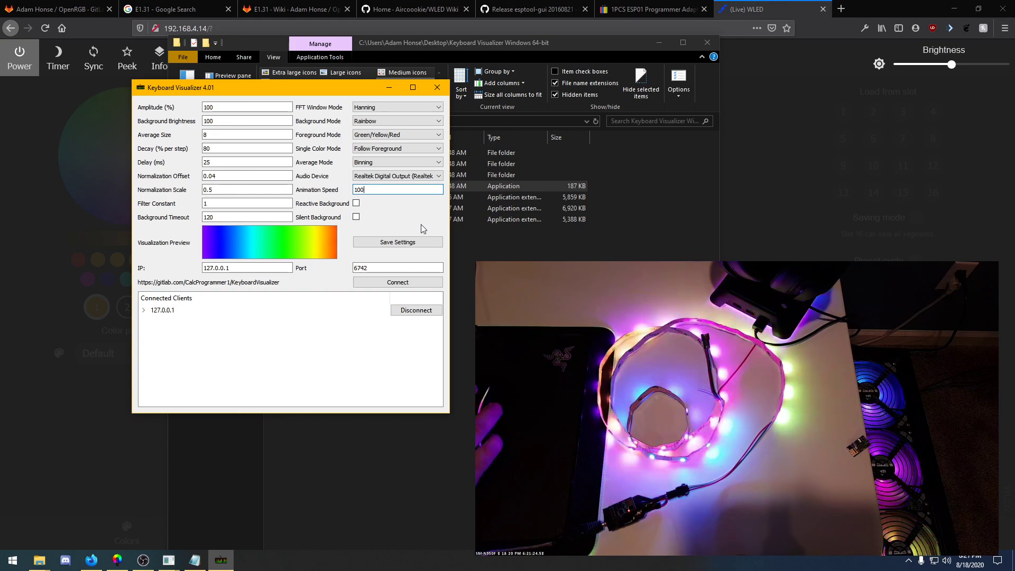